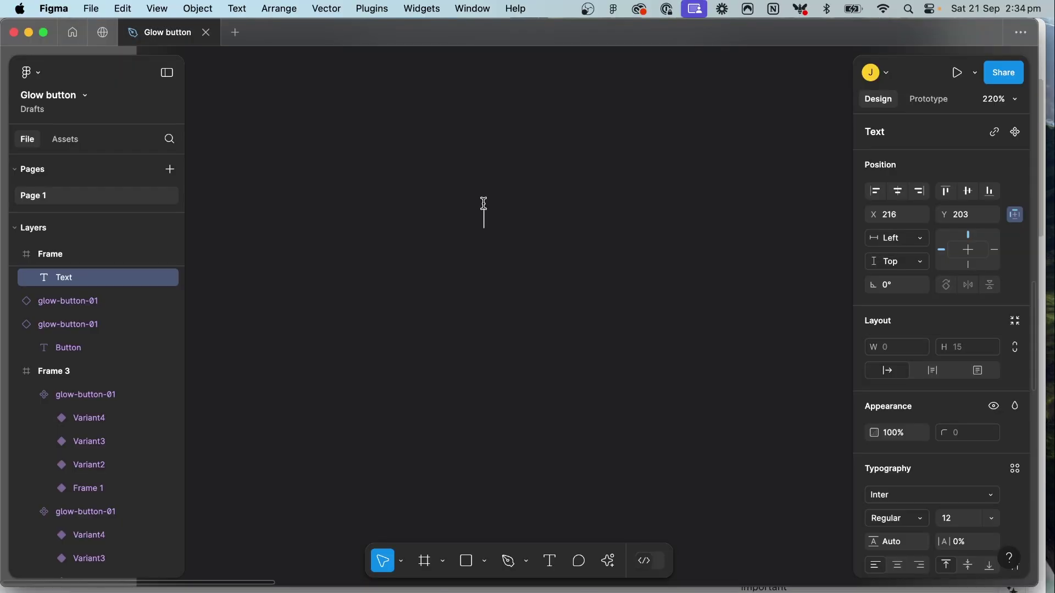
Step: Type the label 'Button' and wrap it in auto layout with 32 horizontal and 12 vertical padding
type("Button")
key("Escape")
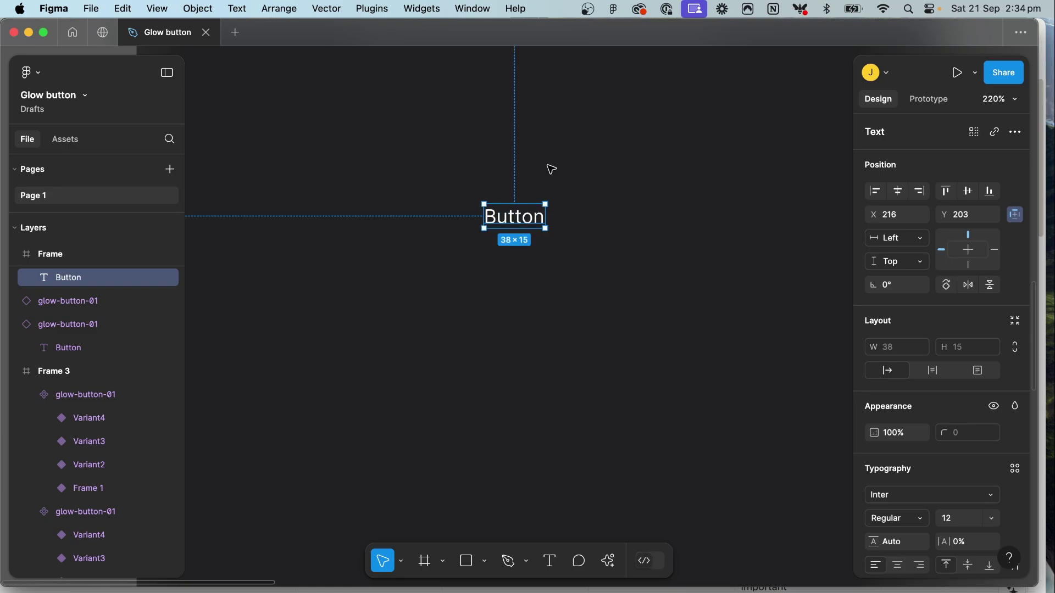
key("shift+a")
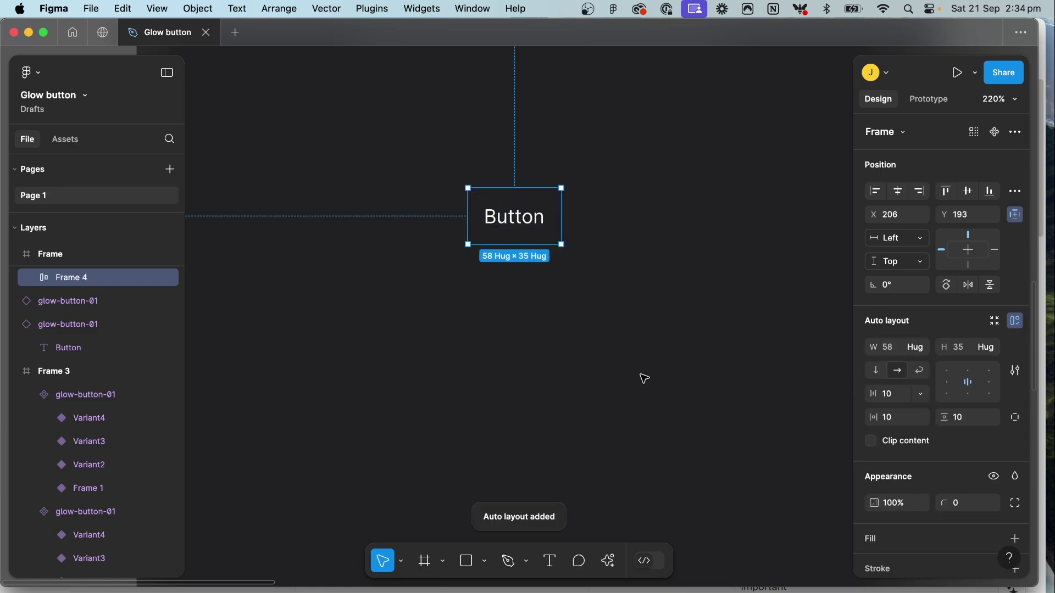
left_click(903, 423)
type("32")
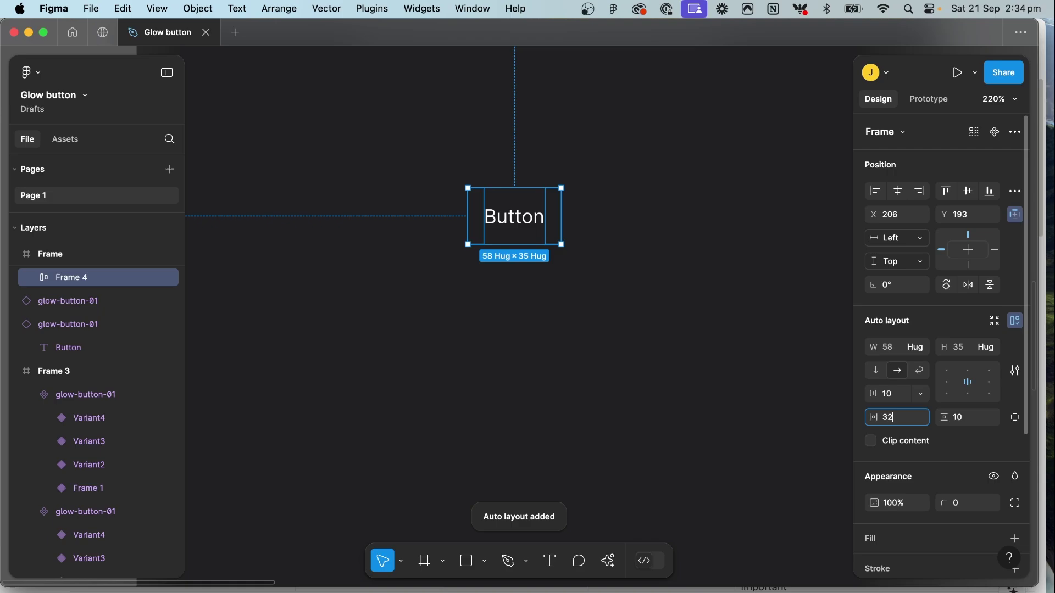
key("Tab")
type("12")
key("Return")
Step: Give the button frame a dark 272727 fill
scroll(901, 424, "down", 3)
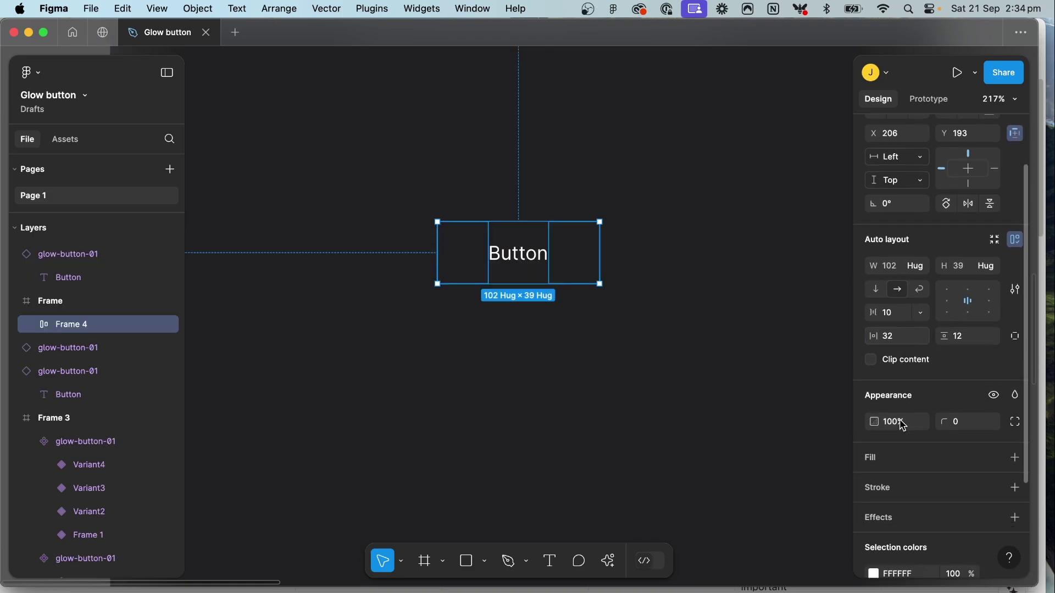
left_click(1015, 387)
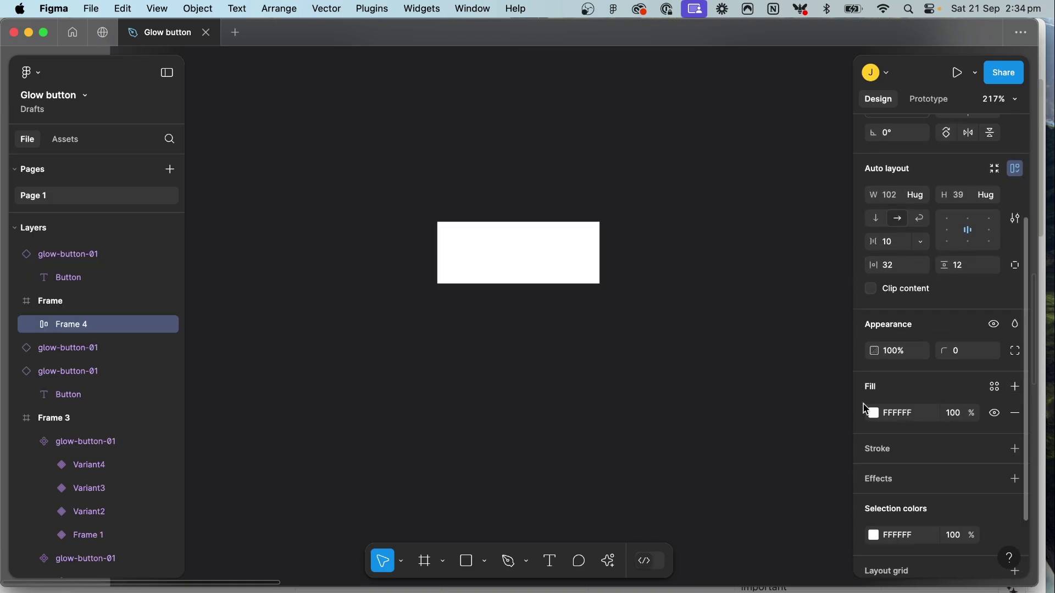
left_click(874, 413)
type("3E3E3E")
key("Return")
mouse_move(669, 374)
left_mouse_down()
mouse_move(677, 340)
mouse_move(669, 367)
left_mouse_up()
left_click(570, 253)
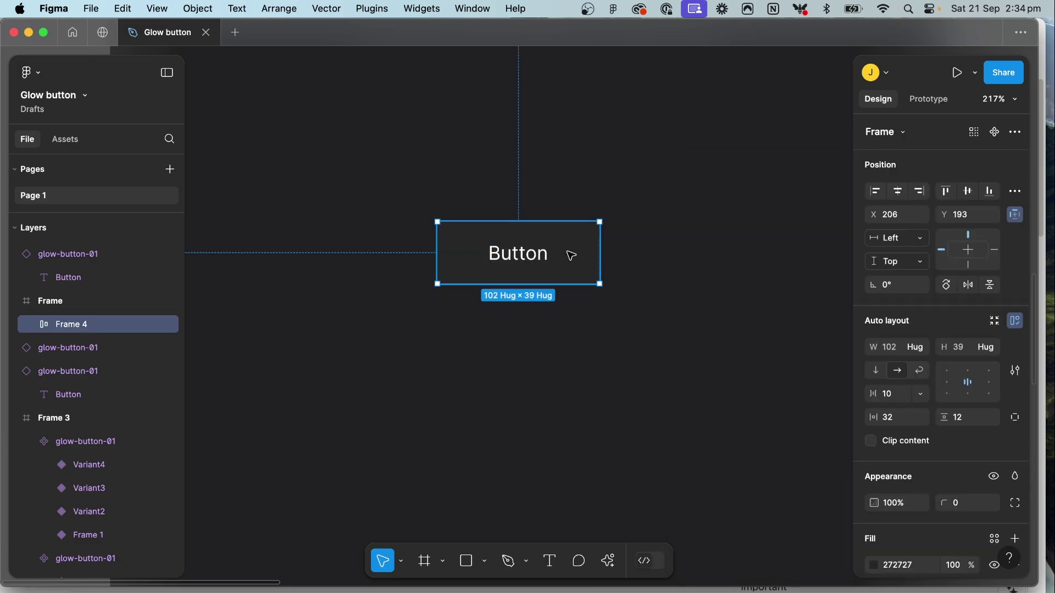
Step: Set the frame's corner radius to 99 for a pill shape
left_click(974, 506)
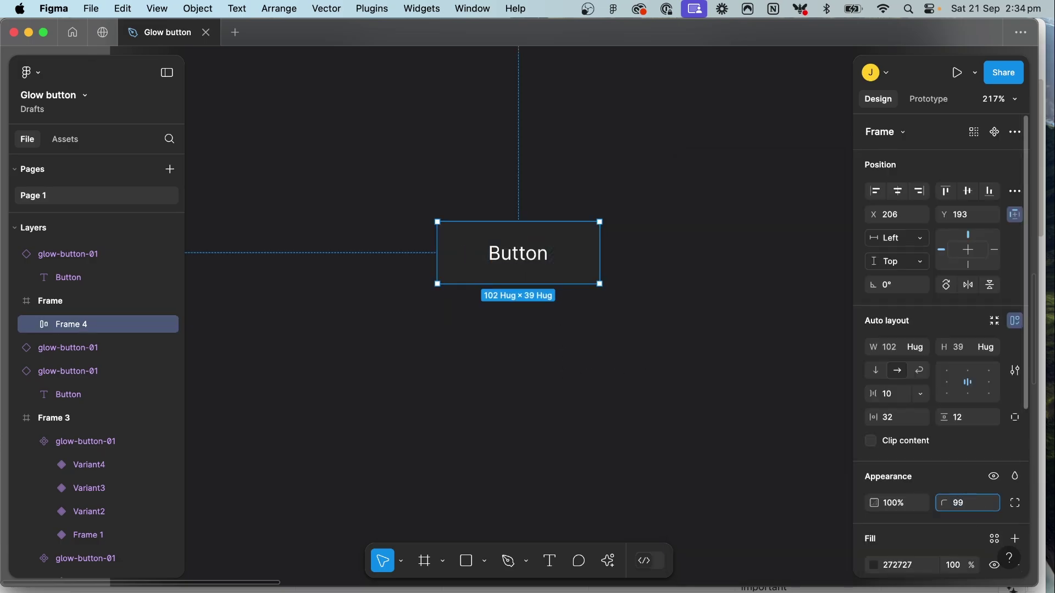
type("99")
key("Return")
Step: Add a linear gradient stroke with both stops set to green 43F943
scroll(957, 478, "down", 3)
left_click(1017, 438)
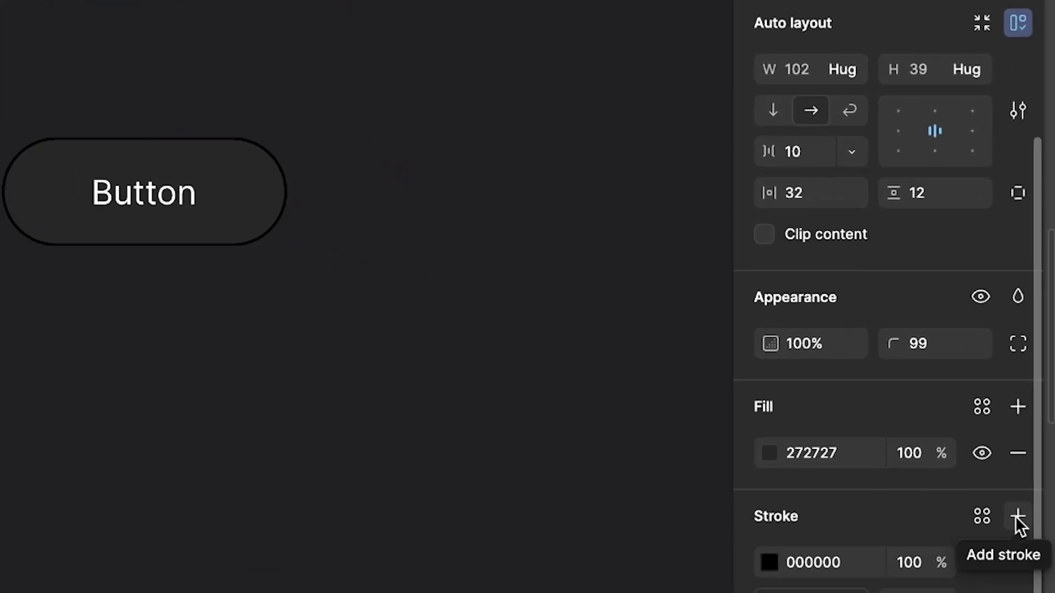
left_click(770, 562)
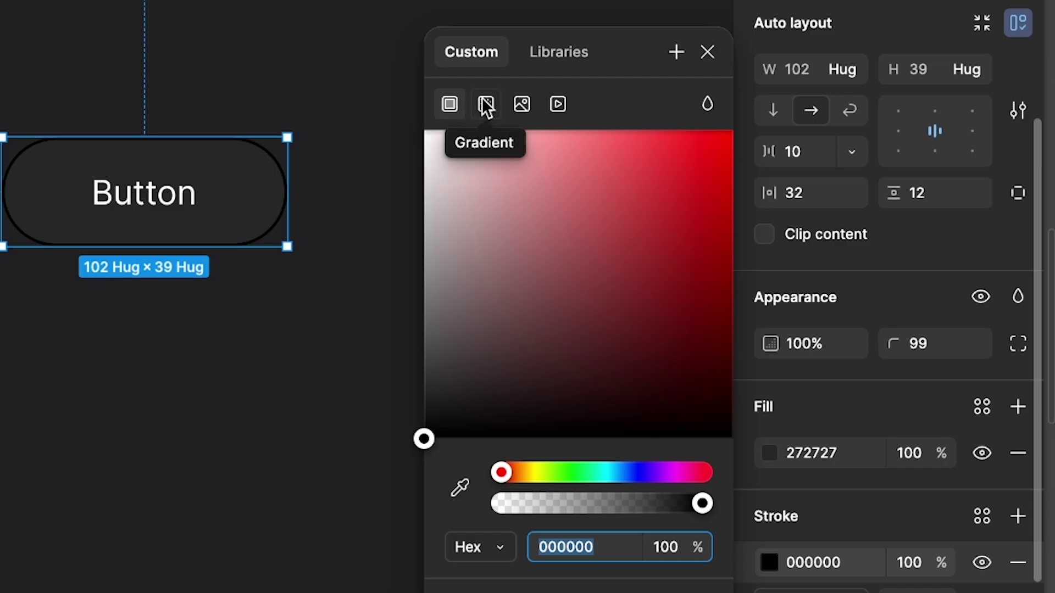
left_click(486, 106)
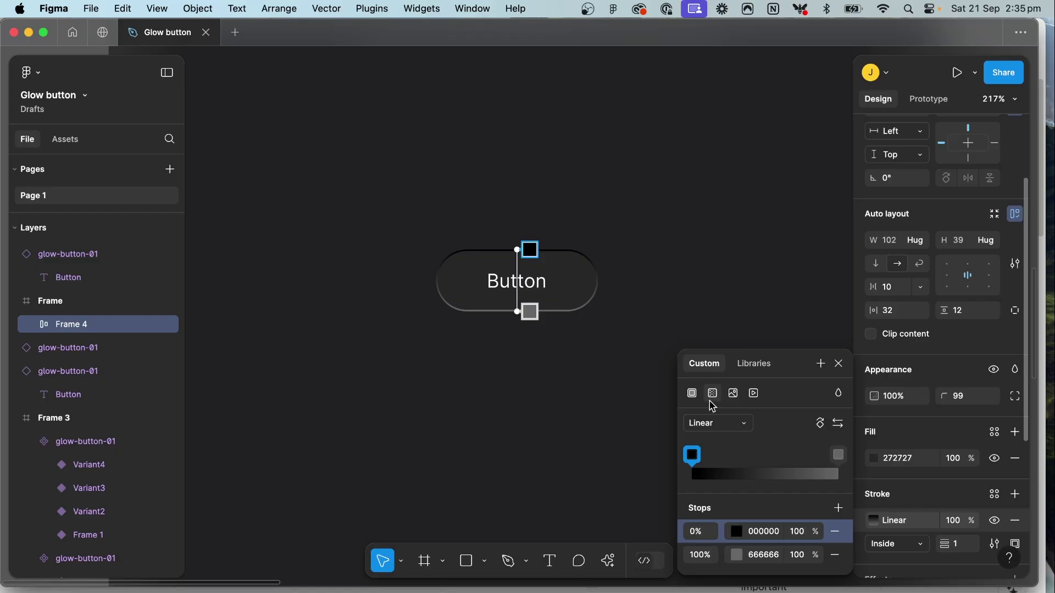
left_click(762, 531)
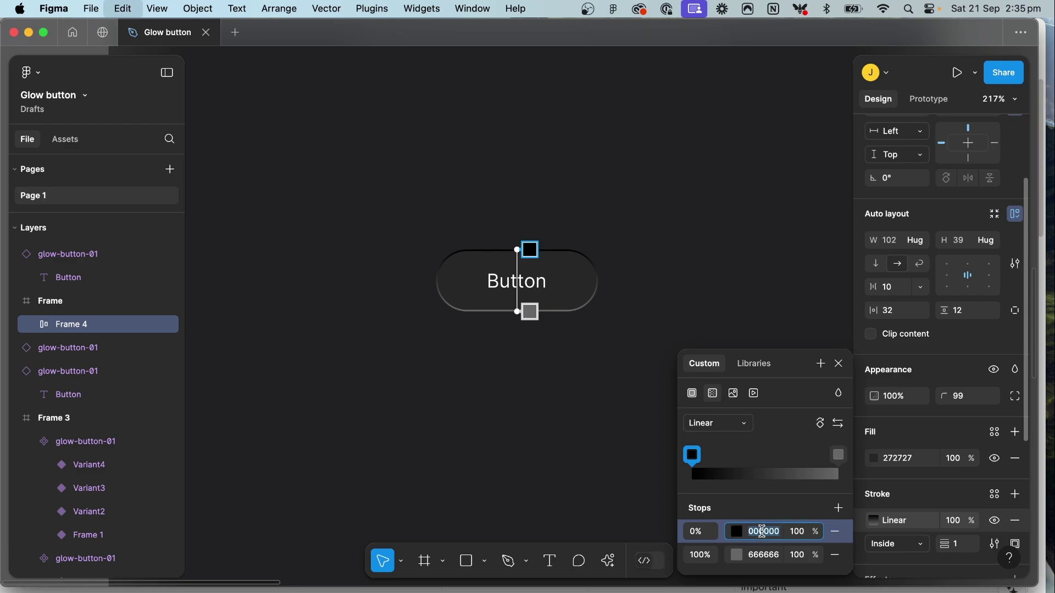
type("434343")
key("Return")
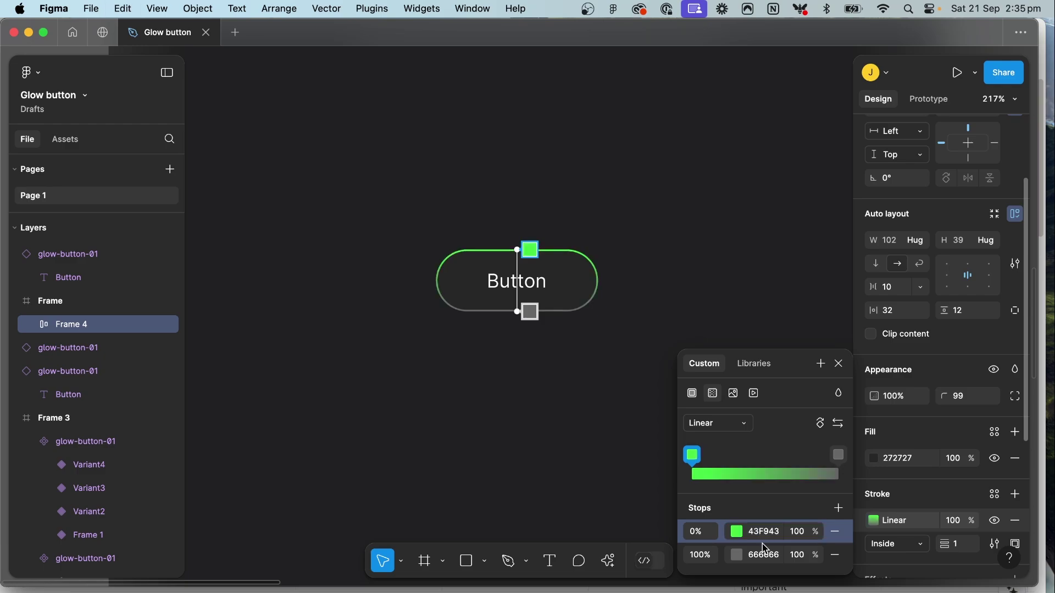
left_click(762, 555)
key("Return")
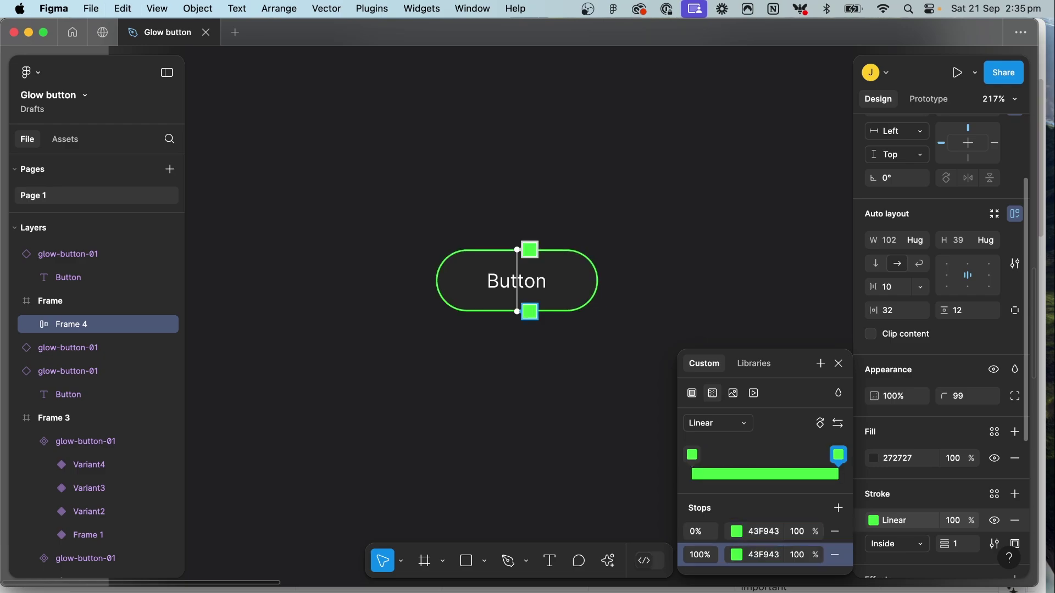
Step: Fade the gradient stops from 70% to 0% opacity and preview the stroke
scroll(514, 299, "up", 5)
left_click(798, 531)
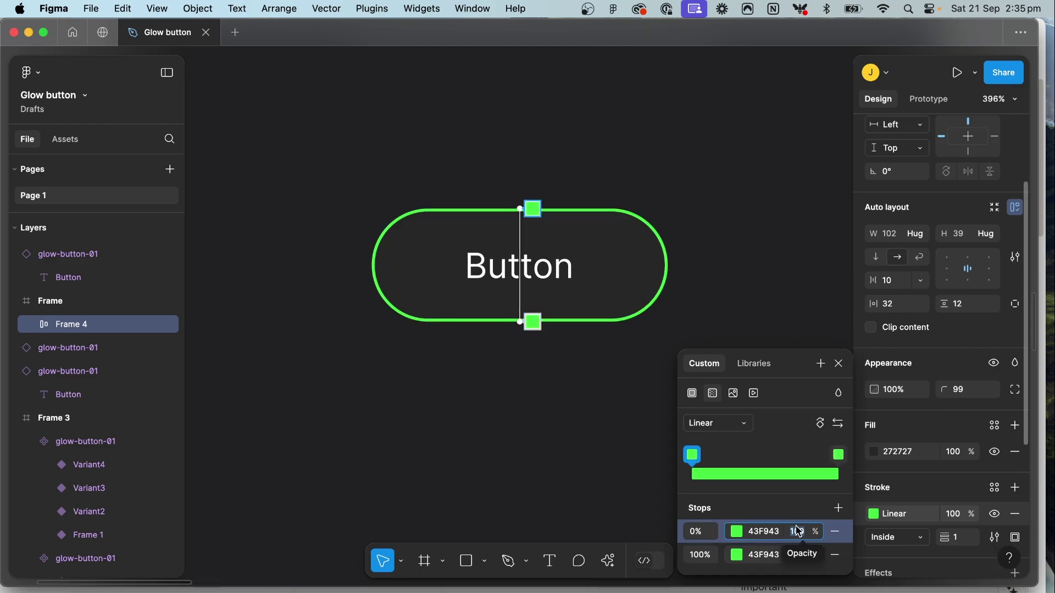
type("70")
key("Return")
left_click(798, 556)
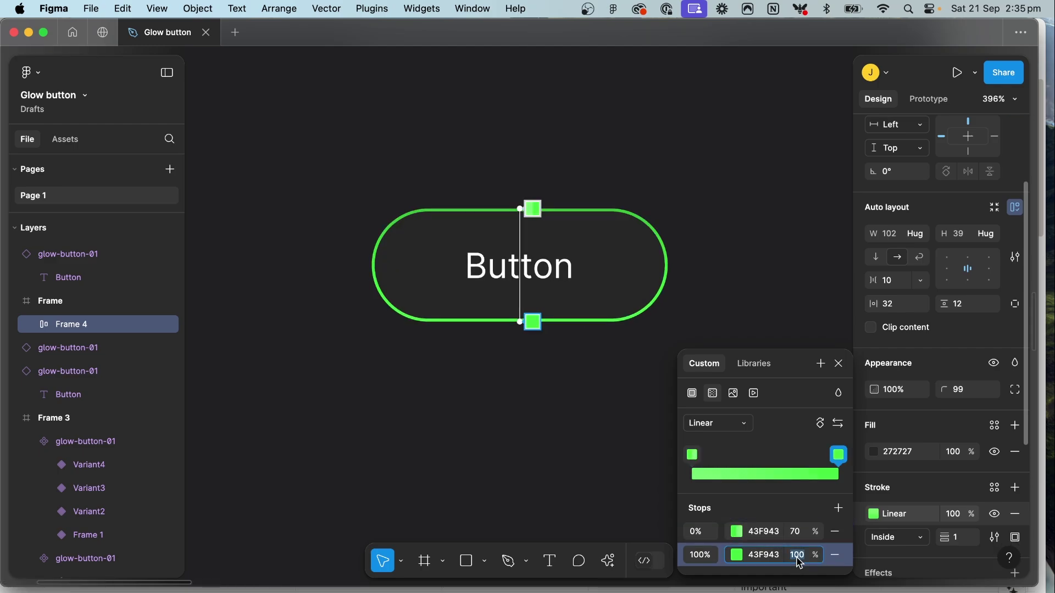
type("0")
key("Return")
left_click(671, 160)
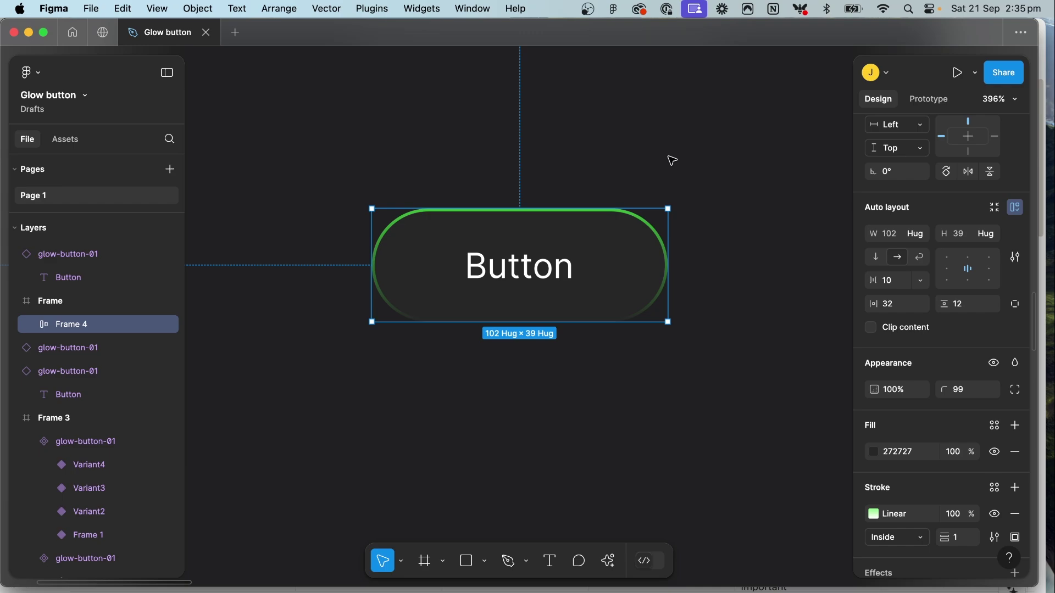
left_click(671, 160)
scroll(525, 242, "down", 2)
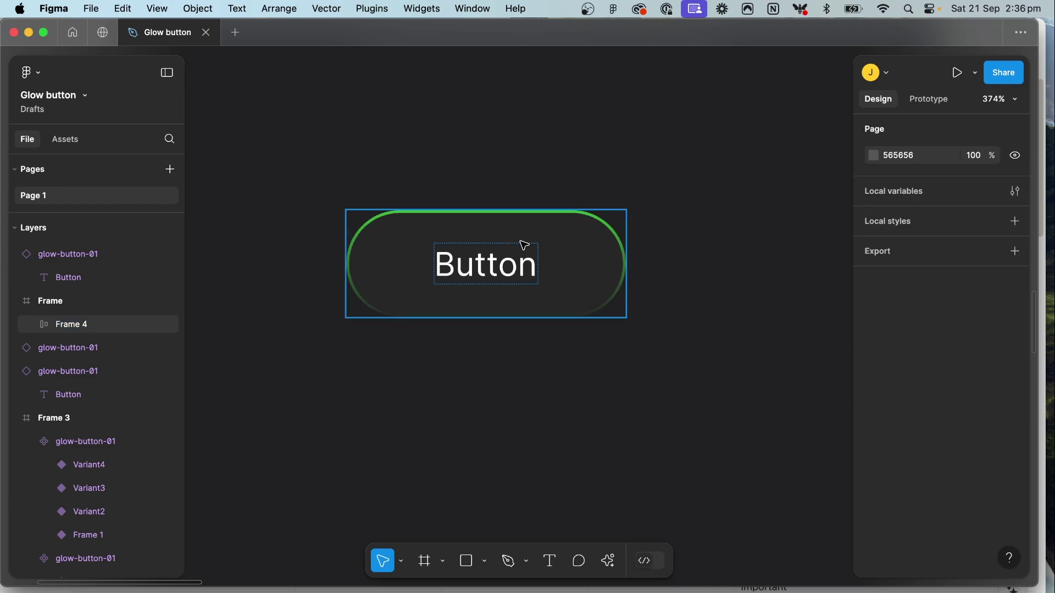
Step: Add a drop shadow coloured 43F943 at 5% opacity
left_click(522, 243)
scroll(905, 464, "down", 5)
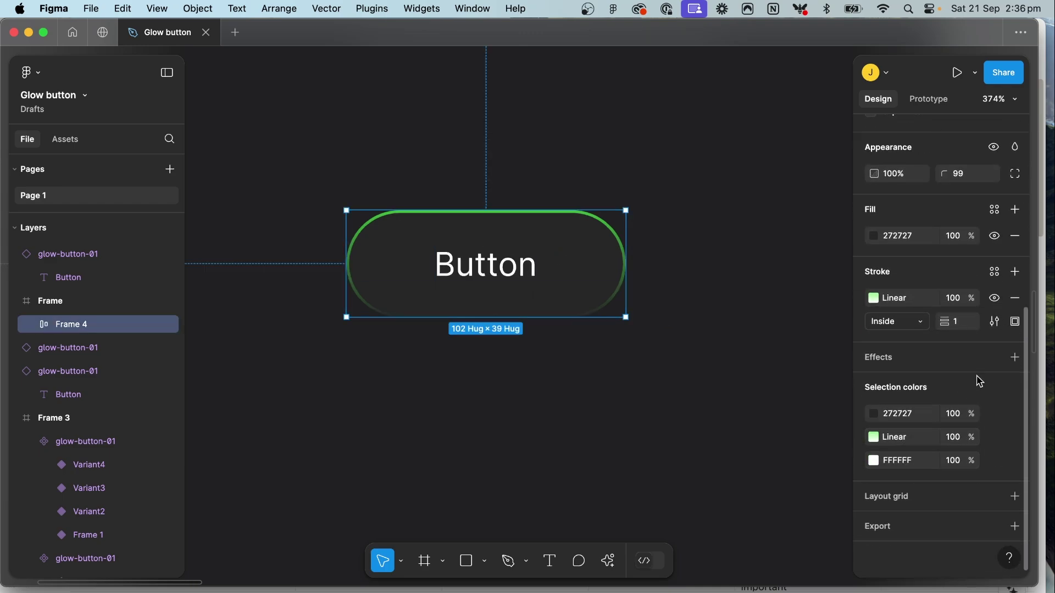
left_click(1016, 358)
left_click(907, 389)
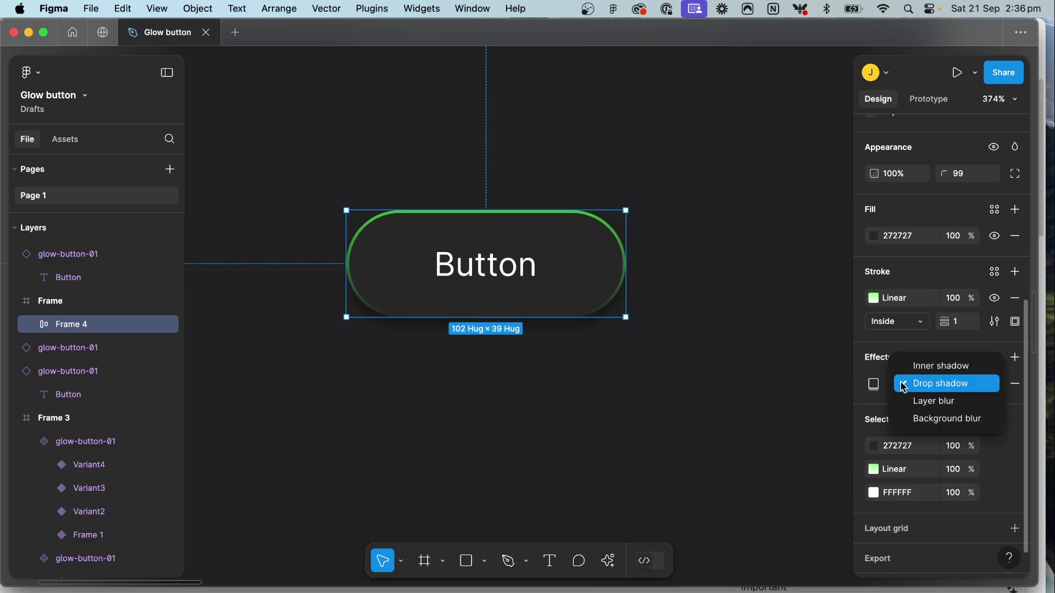
left_click(907, 386)
left_click(874, 384)
left_click(775, 516)
type("43F943")
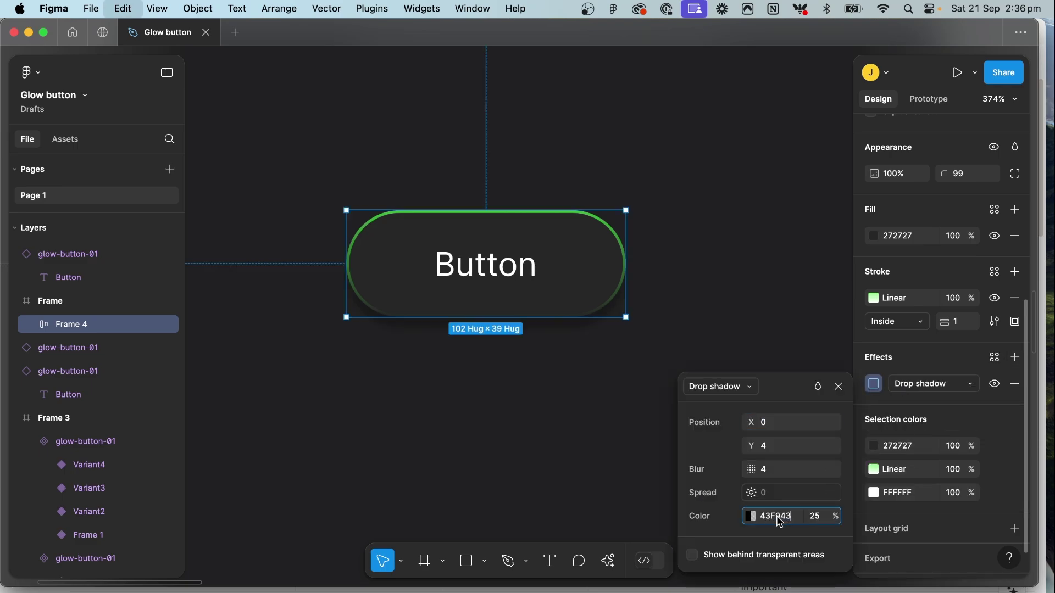
key("Return")
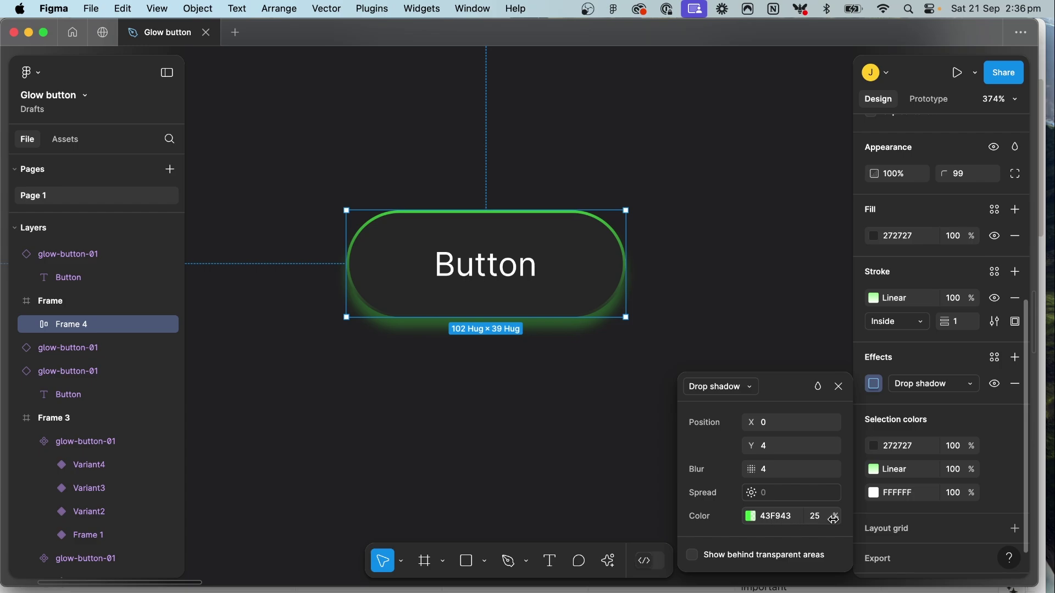
left_click(816, 517)
type("5")
key("Return")
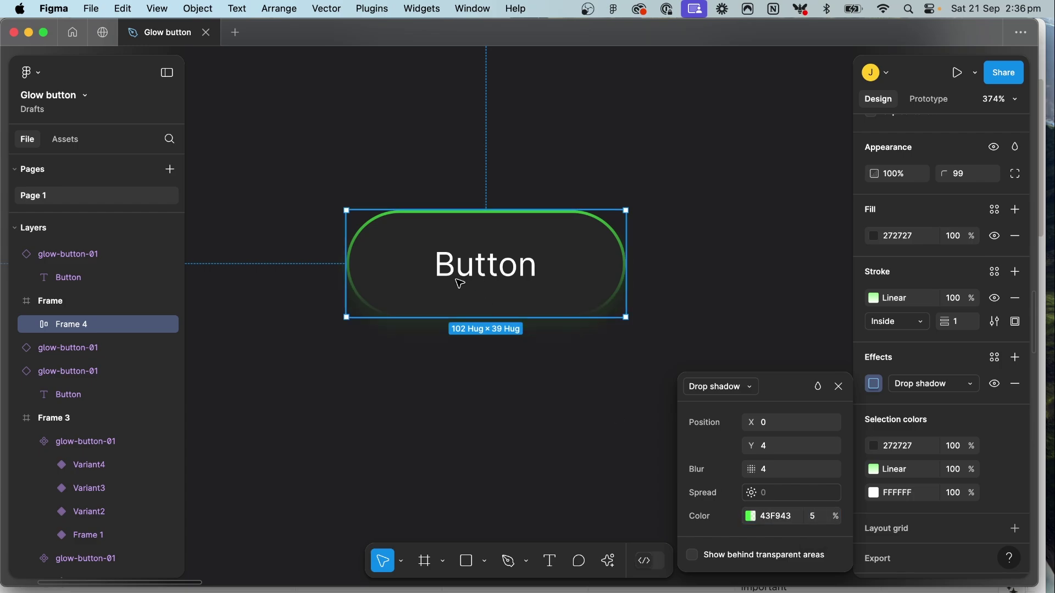
Step: Set the shadow's blur to 6 and its Y offset to 2
scroll(459, 283, "up", 3)
scroll(460, 283, "up", 1)
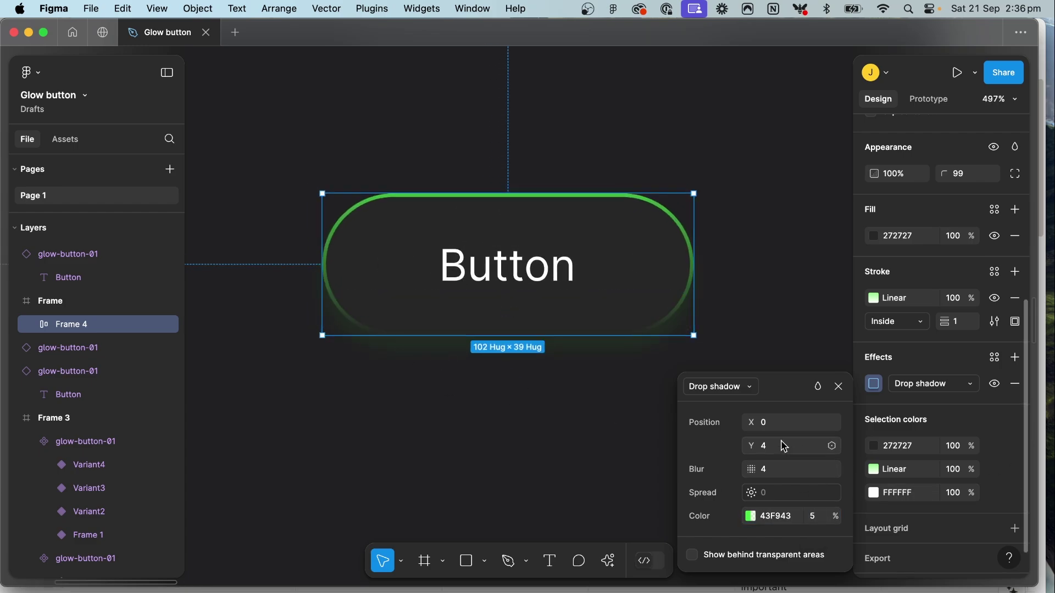
left_click(771, 473)
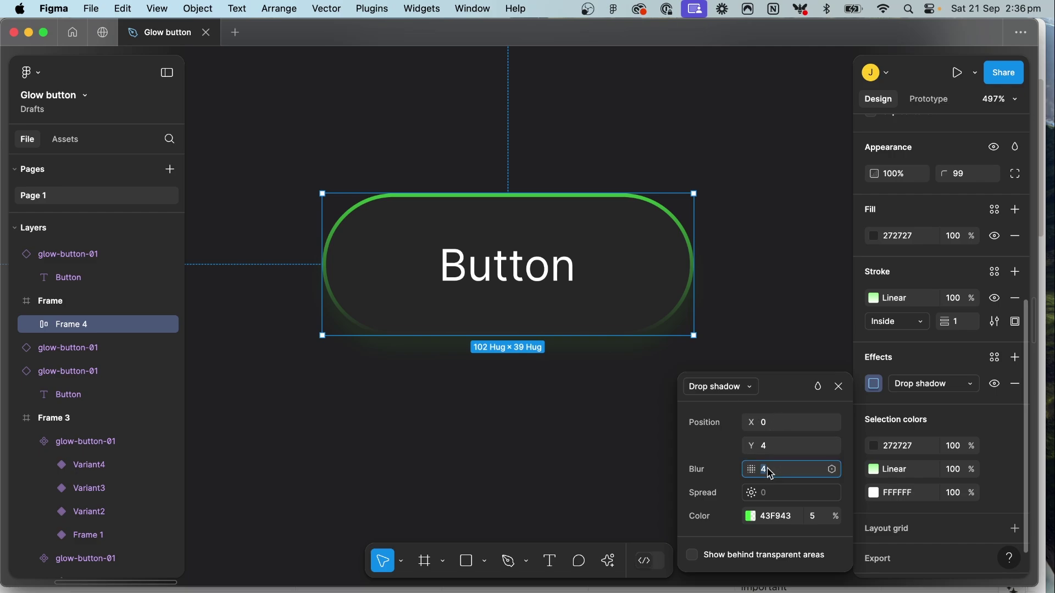
type("6")
key("Return")
left_click(777, 445)
key("Up")
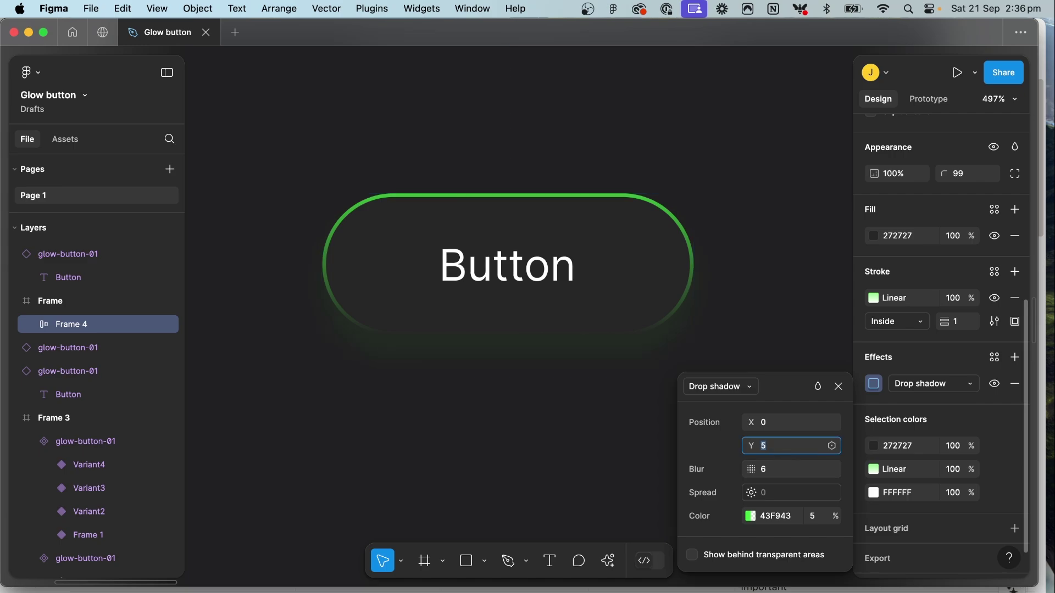
key("Down")
scroll(469, 343, "up", 3)
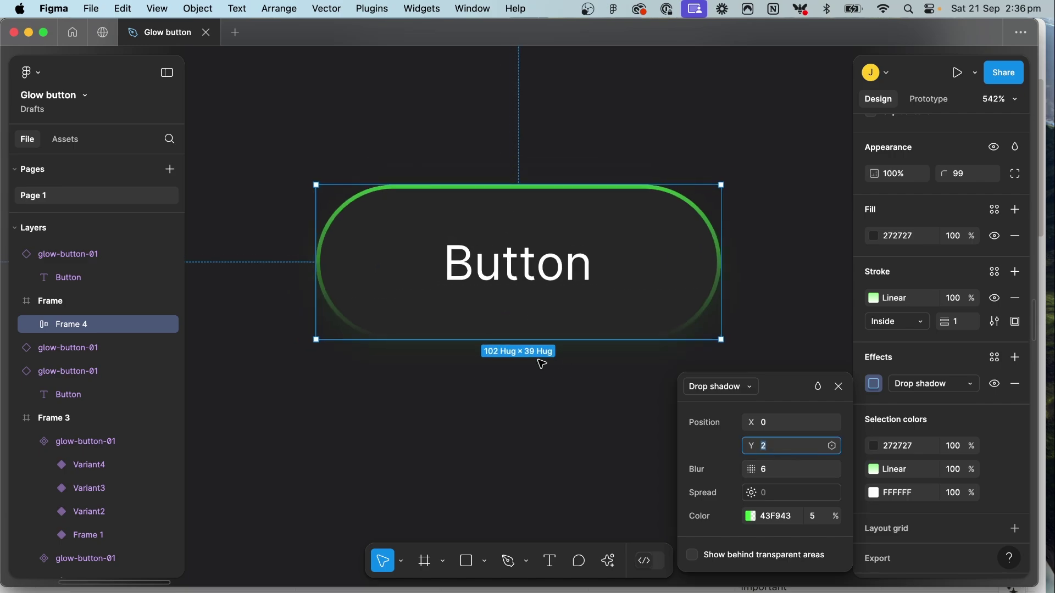
Step: Add a second 43F943 drop shadow at 5% opacity with Y offset -4
left_click(1015, 357)
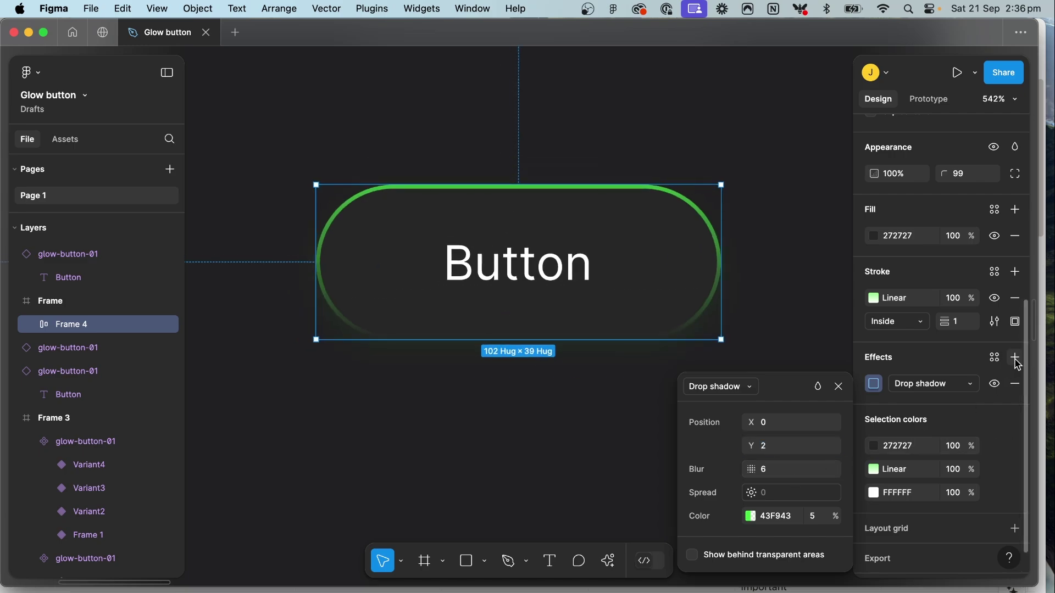
left_click(876, 386)
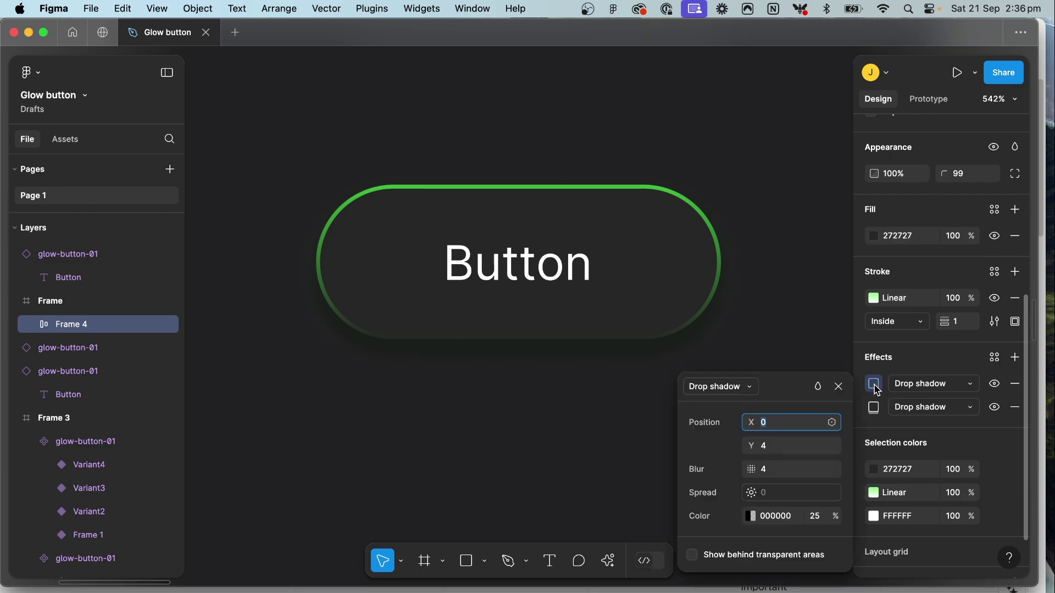
left_click(765, 516)
type("43F943")
key("Return")
left_click(816, 516)
type("5")
key("Return")
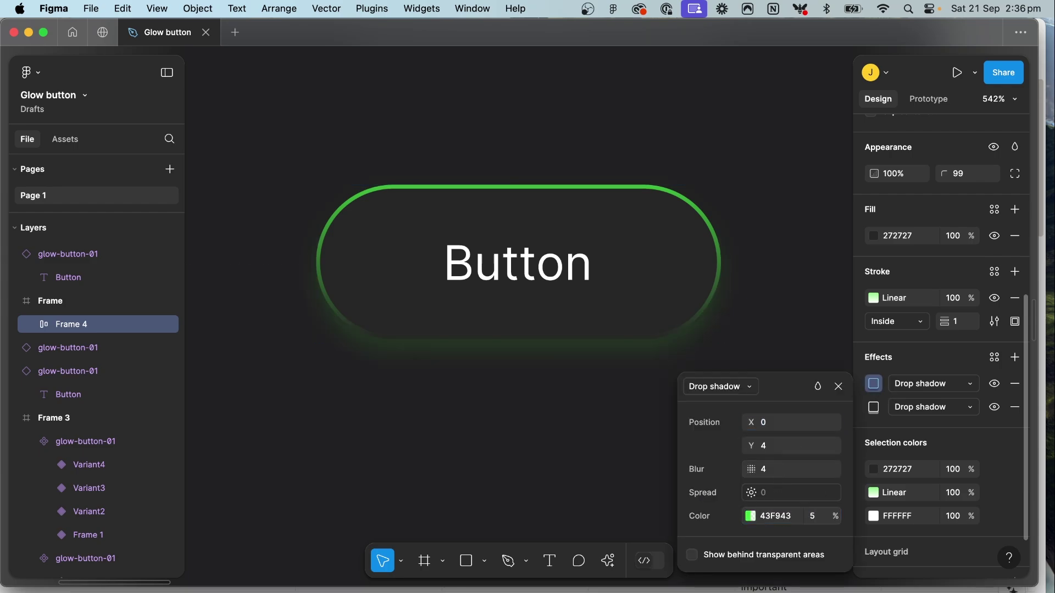
left_click(772, 448)
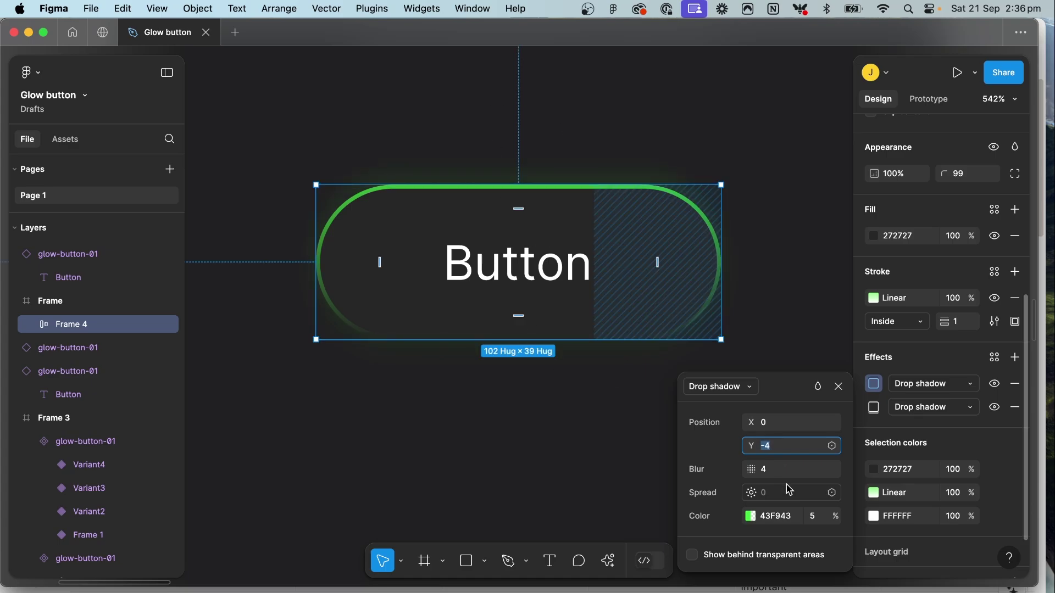
Step: Make the button frame a component, reposition it, and add a Variant property
left_click(714, 145)
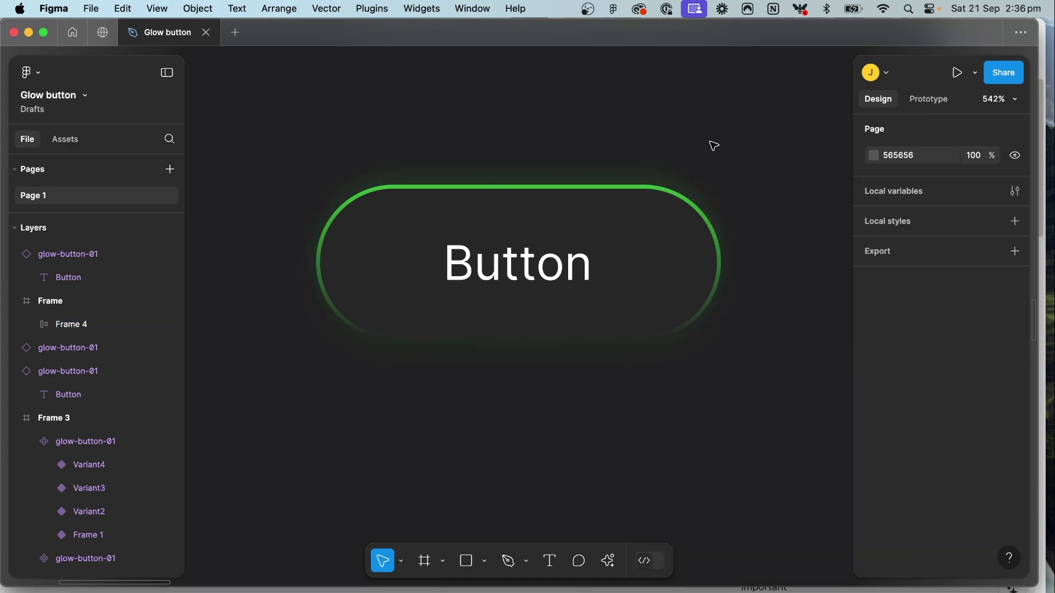
scroll(715, 142, "down", 5)
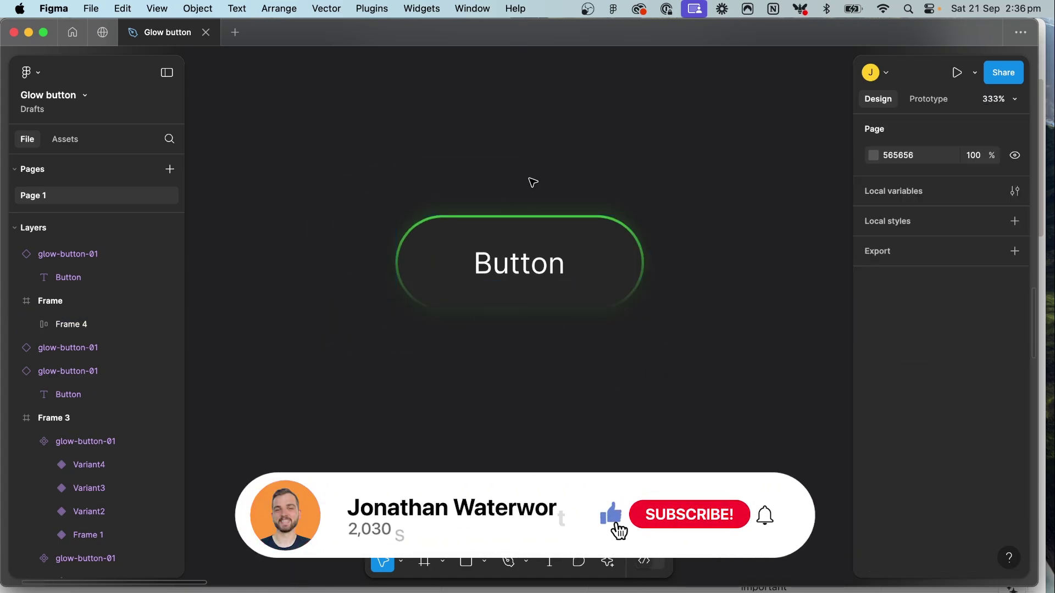
left_click(572, 246)
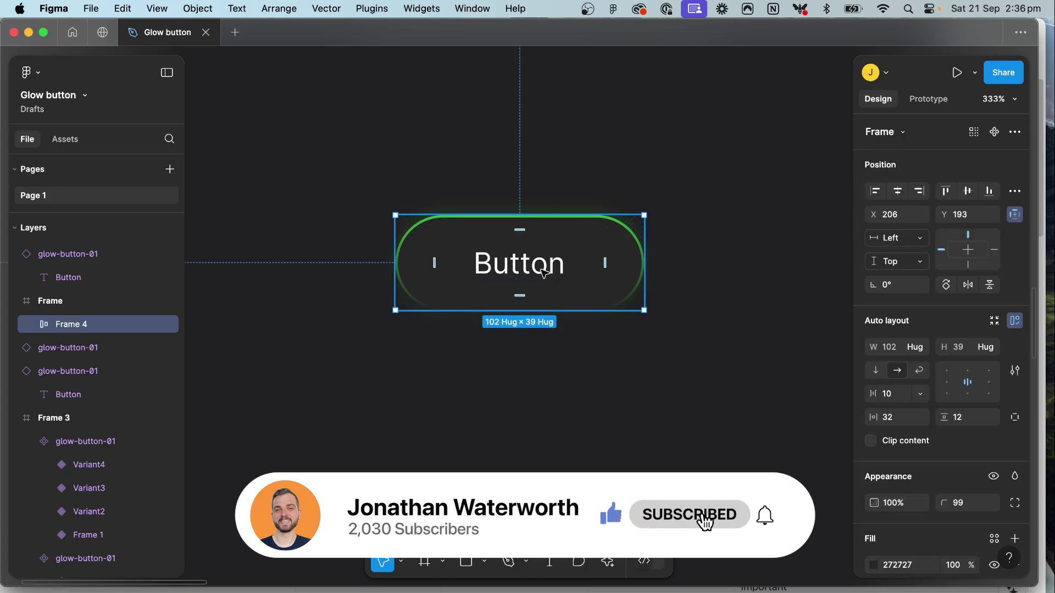
left_click(995, 133)
scroll(596, 217, "down", 5)
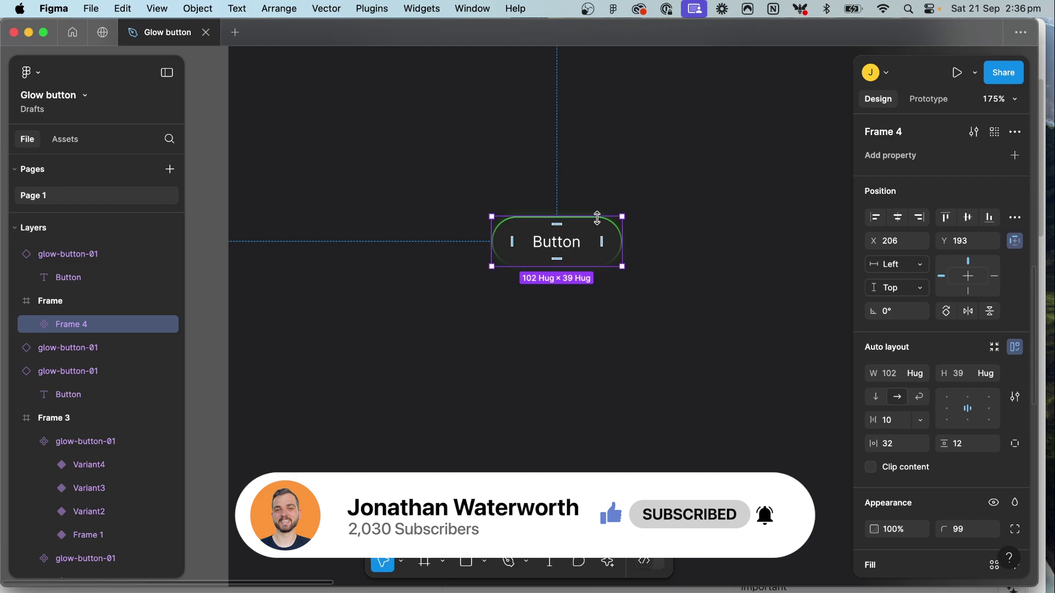
left_click_drag(585, 252, 502, 233)
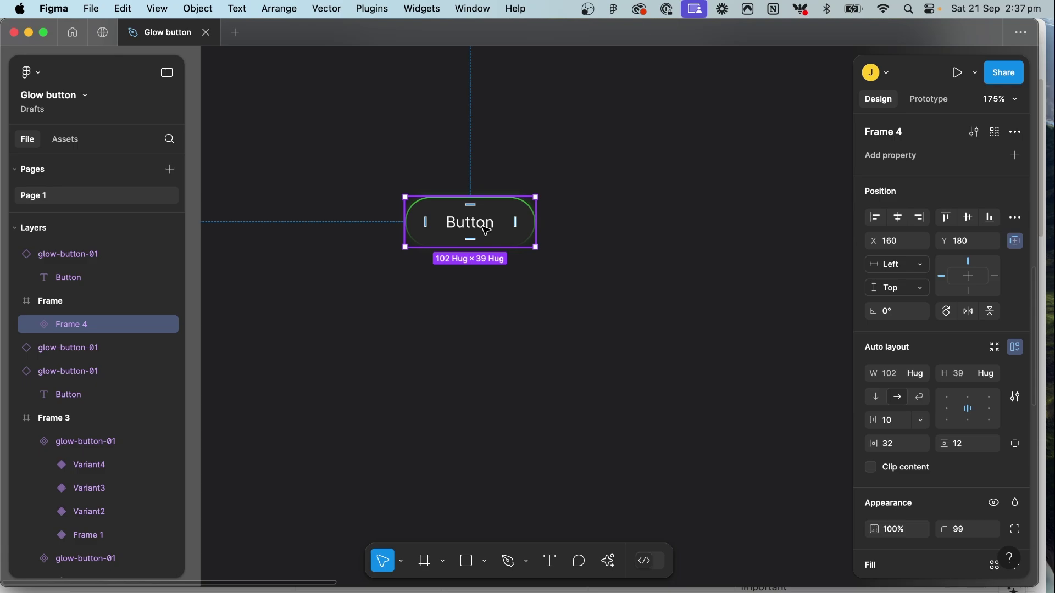
left_click(1015, 155)
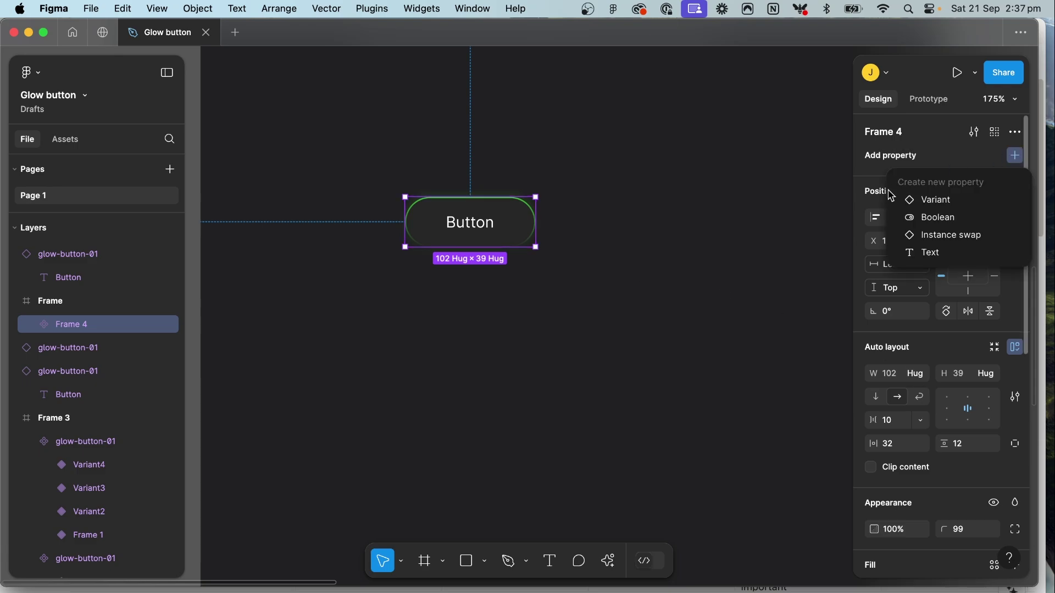
left_click(928, 202)
Step: Rename the variant property to State and adjust the Default stroke gradient's end
double_click(897, 174)
type("State")
key("Return")
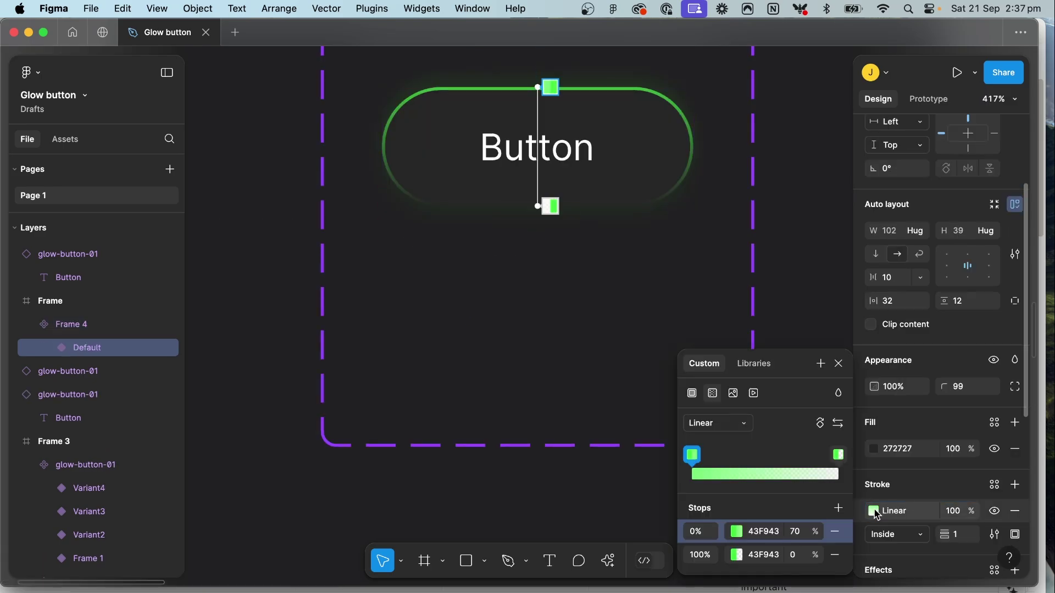
scroll(568, 172, "up", 5)
mouse_move(550, 265)
left_mouse_down()
mouse_move(550, 230)
mouse_move(550, 245)
left_mouse_up()
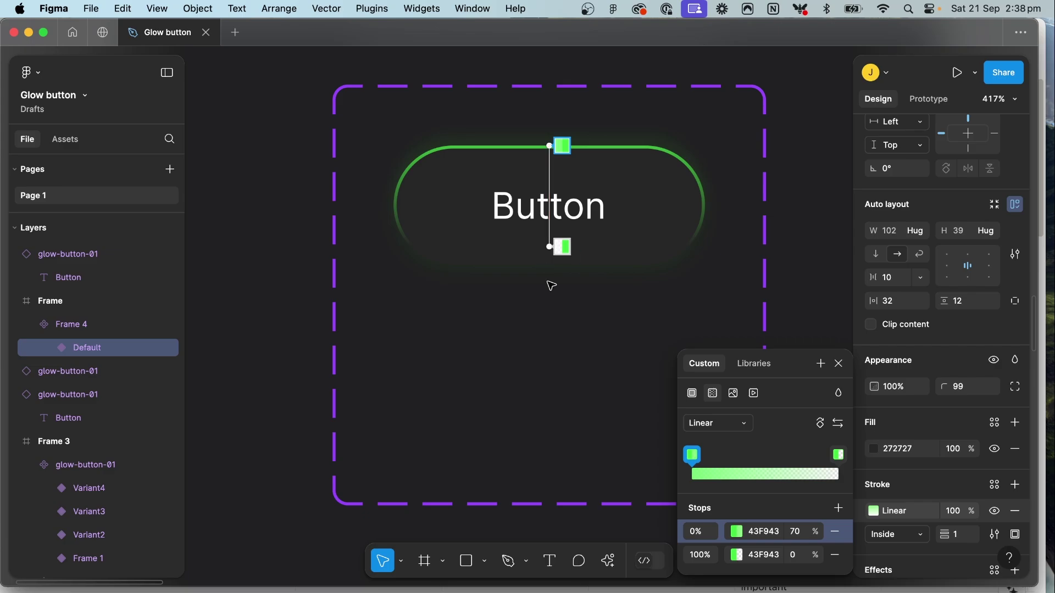
key("Escape")
key("Escape")
Step: Add a State2 variant and rotate its stroke gradient toward the right end
left_click(547, 528)
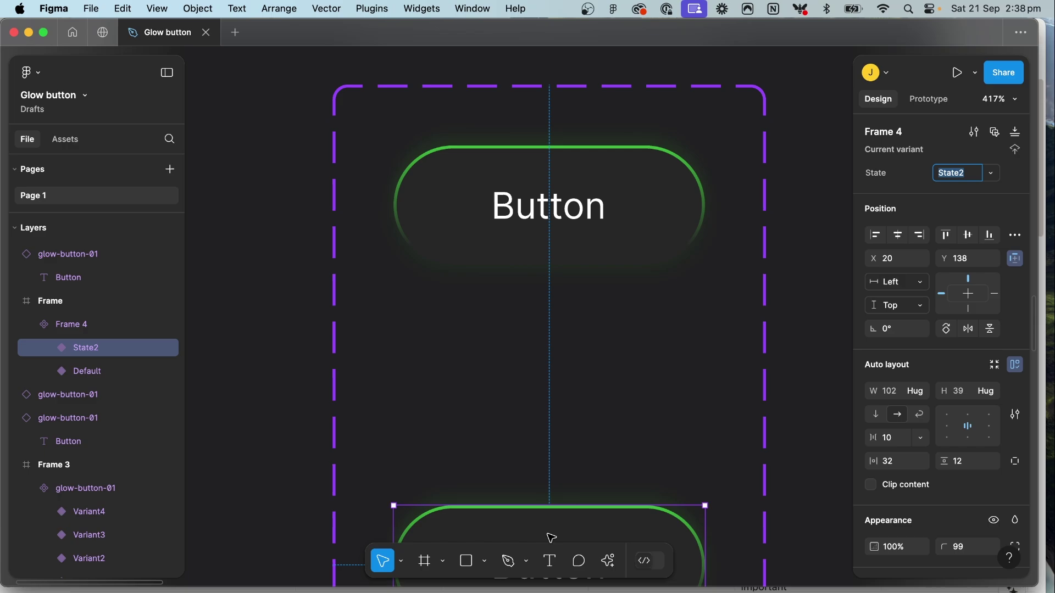
scroll(553, 501, "down", 2)
scroll(552, 501, "down", 5)
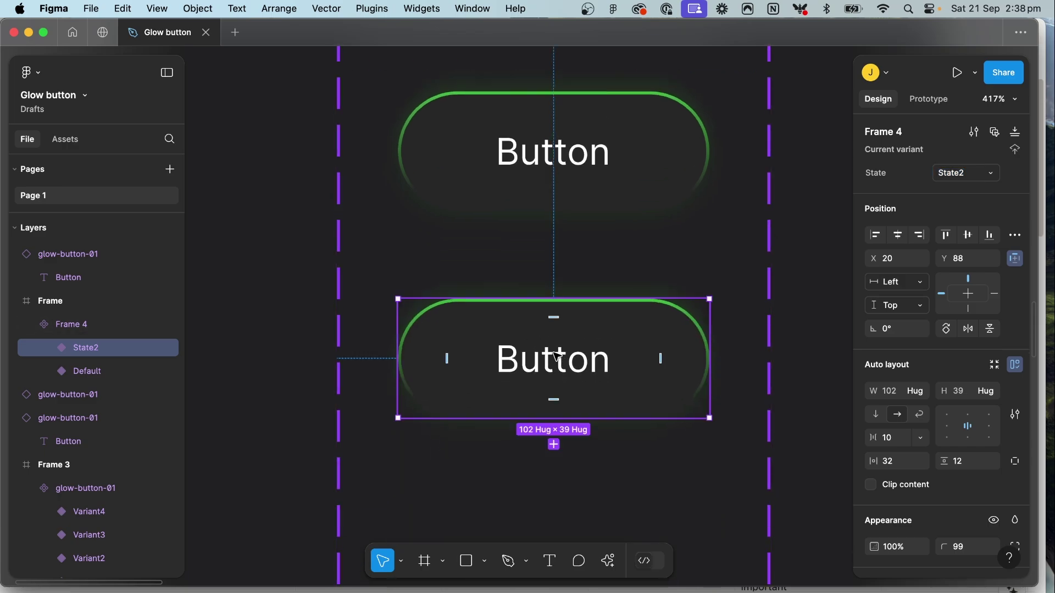
scroll(962, 496, "down", 4)
left_click(873, 463)
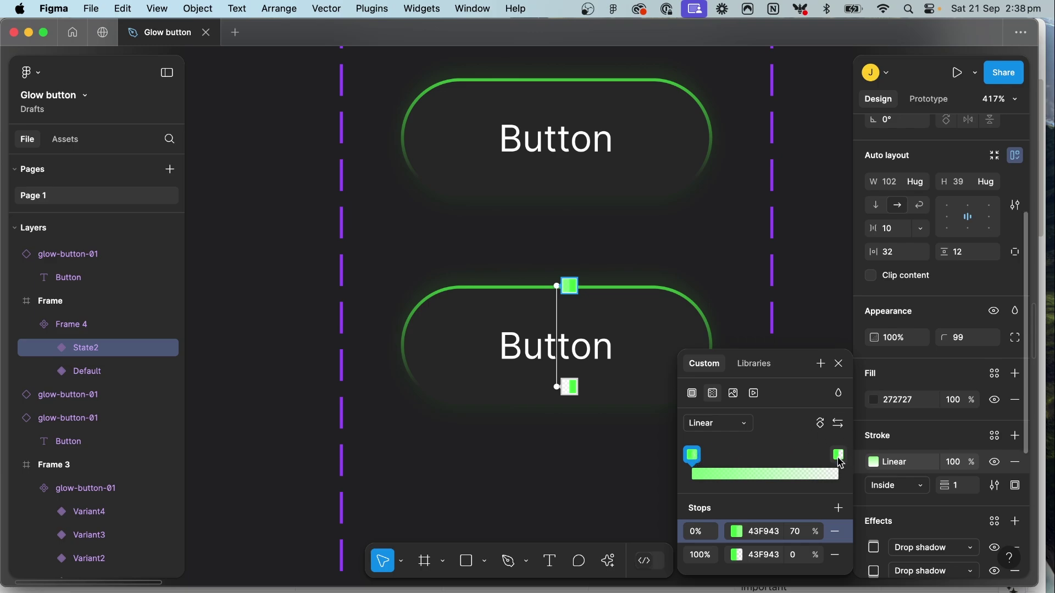
scroll(532, 446, "down", 2)
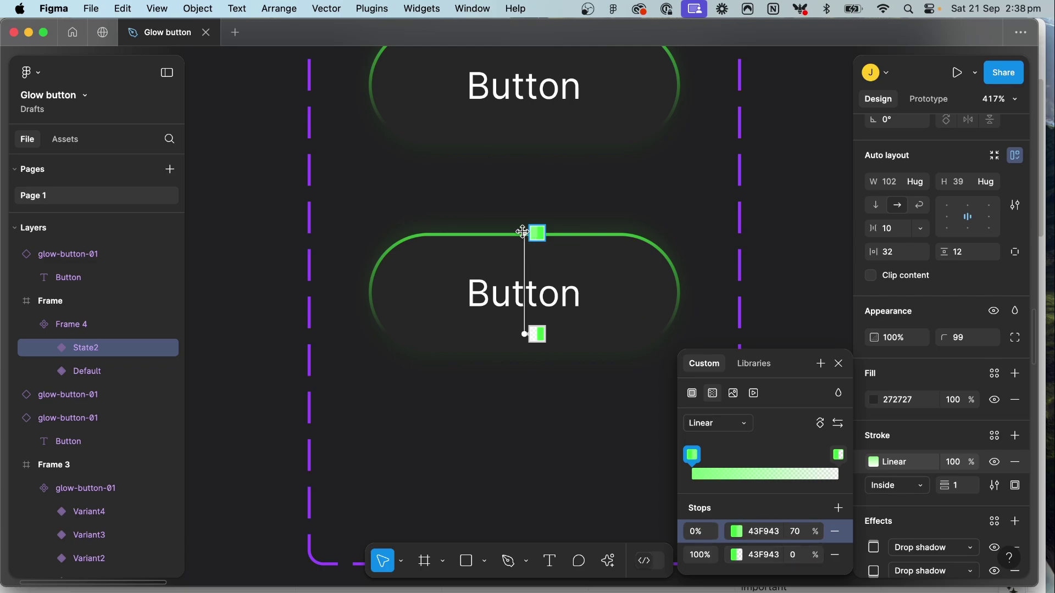
mouse_move(522, 232)
left_mouse_down()
mouse_move(660, 275)
mouse_move(679, 301)
left_mouse_up()
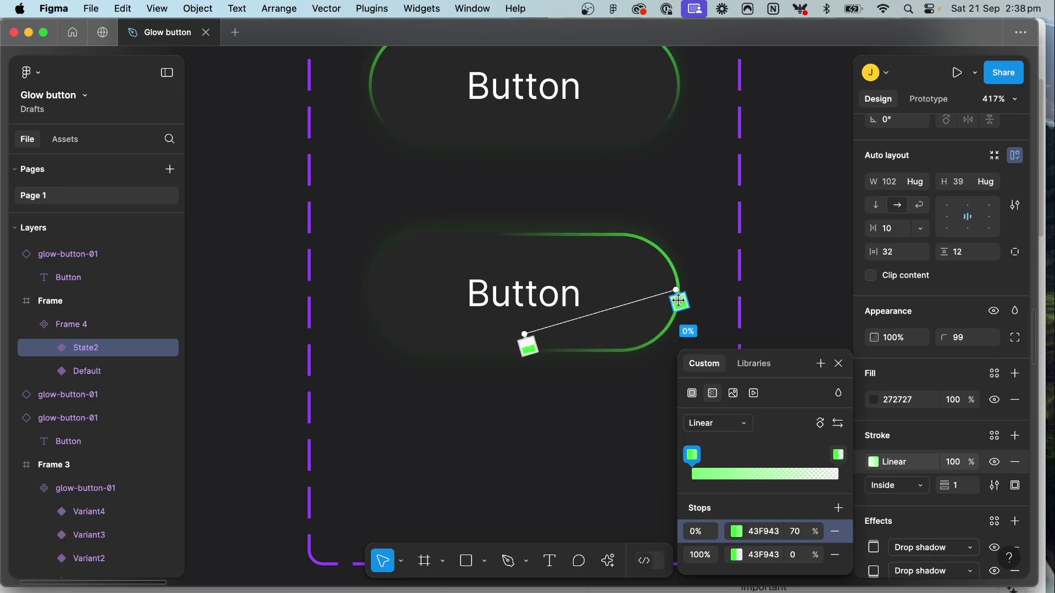
key("Escape")
scroll(806, 254, "down", 2)
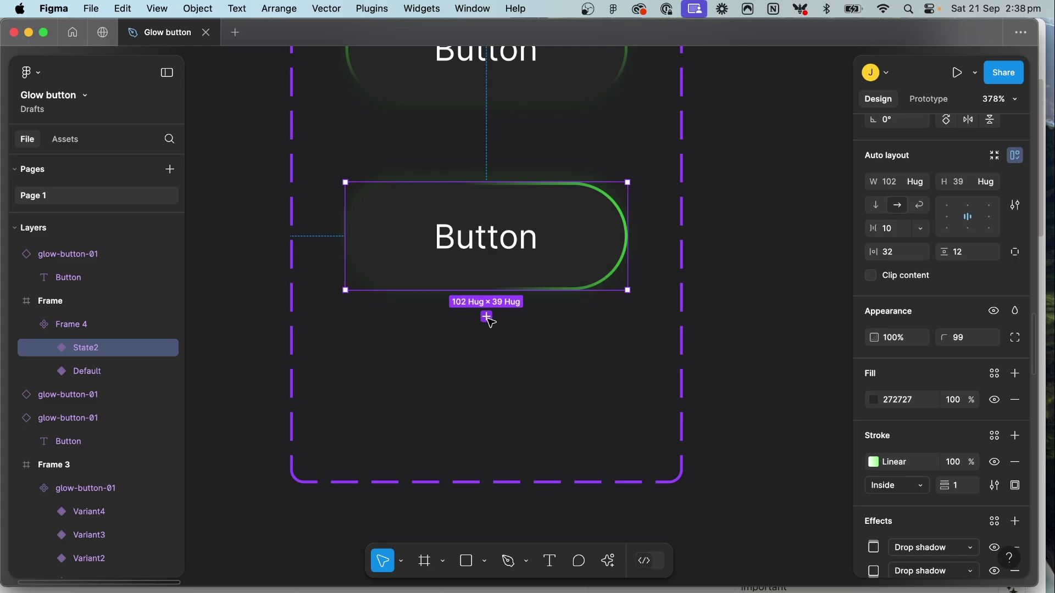
Step: Add a third variant with its stroke gradient rotated toward the bottom edge
left_click(487, 317)
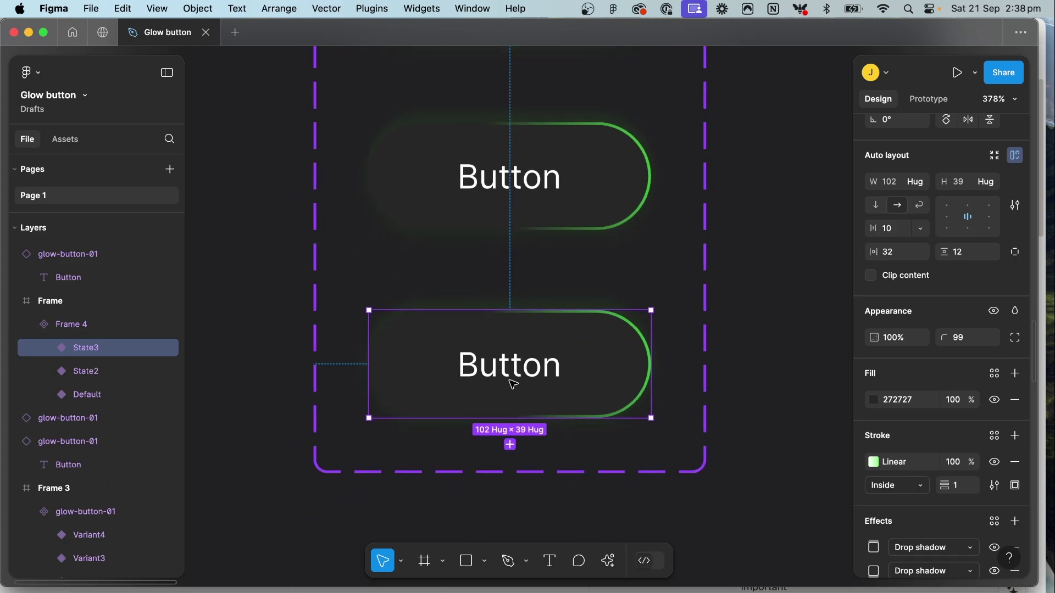
scroll(514, 370, "up", 3)
type("g")
scroll(873, 494, "down", 5)
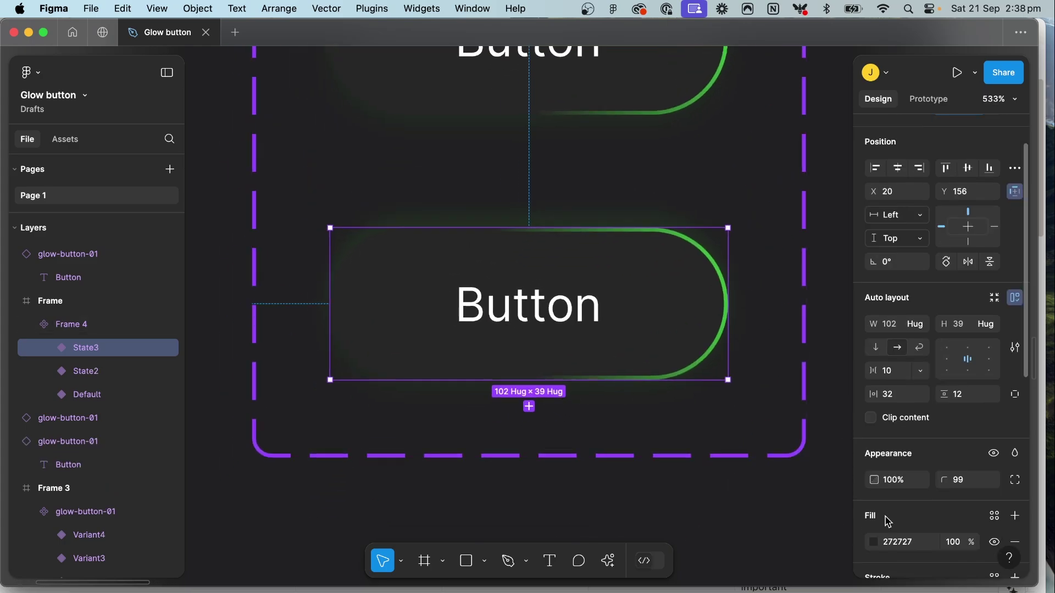
left_click(874, 409)
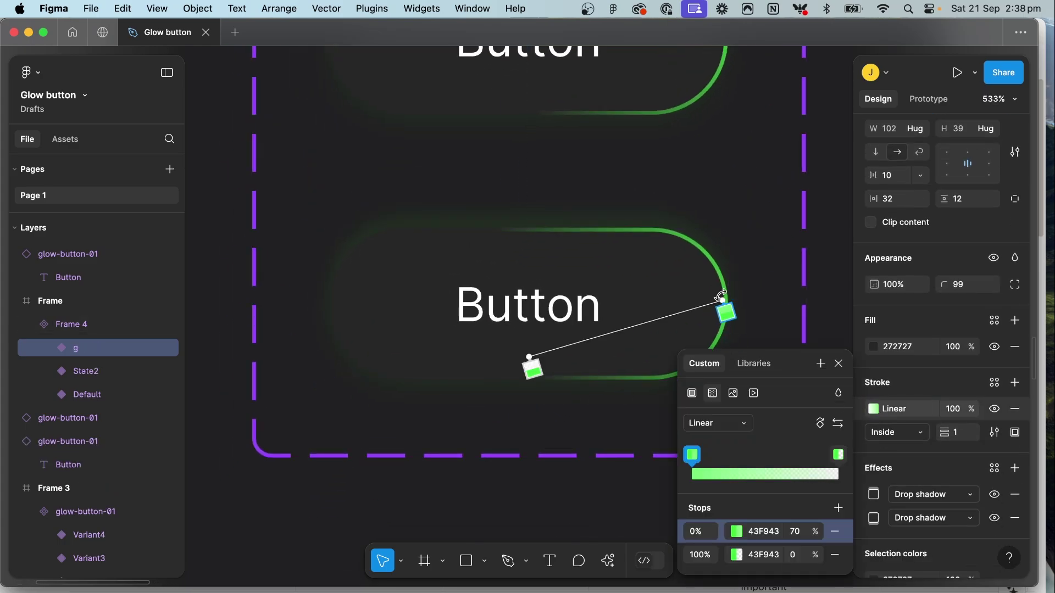
mouse_move(704, 311)
left_mouse_down()
mouse_move(558, 371)
mouse_move(522, 365)
mouse_move(534, 378)
mouse_move(522, 363)
mouse_move(533, 356)
mouse_move(520, 293)
left_mouse_up()
key("Escape")
scroll(803, 207, "down", 3)
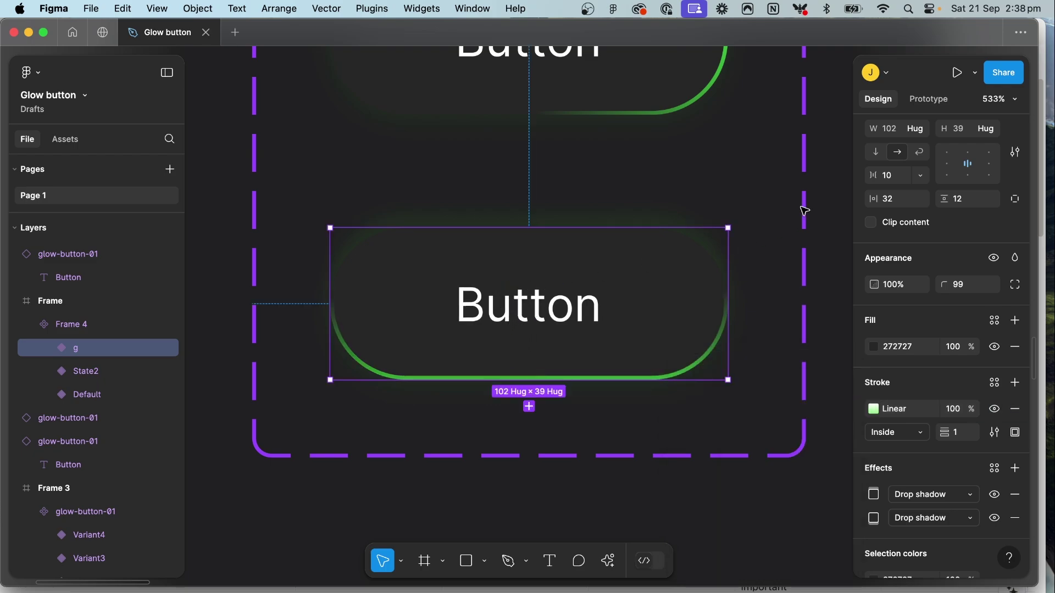
scroll(805, 211, "right", 5)
scroll(805, 211, "up", 2)
scroll(707, 288, "left", 5)
scroll(707, 287, "down", 2)
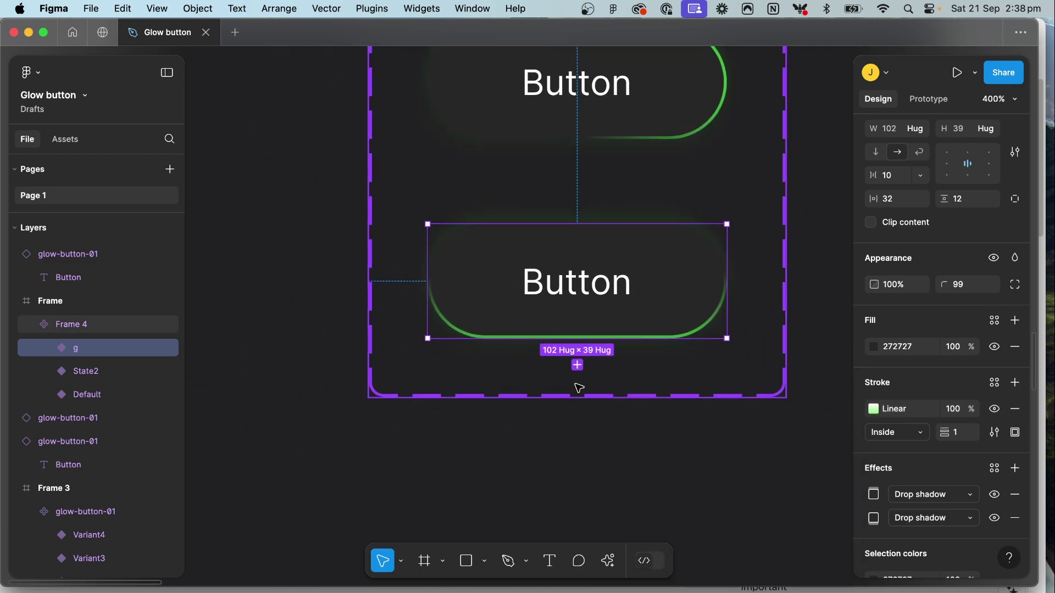
Step: Add State4 and move its gradient start to the button's left side
left_click(577, 365)
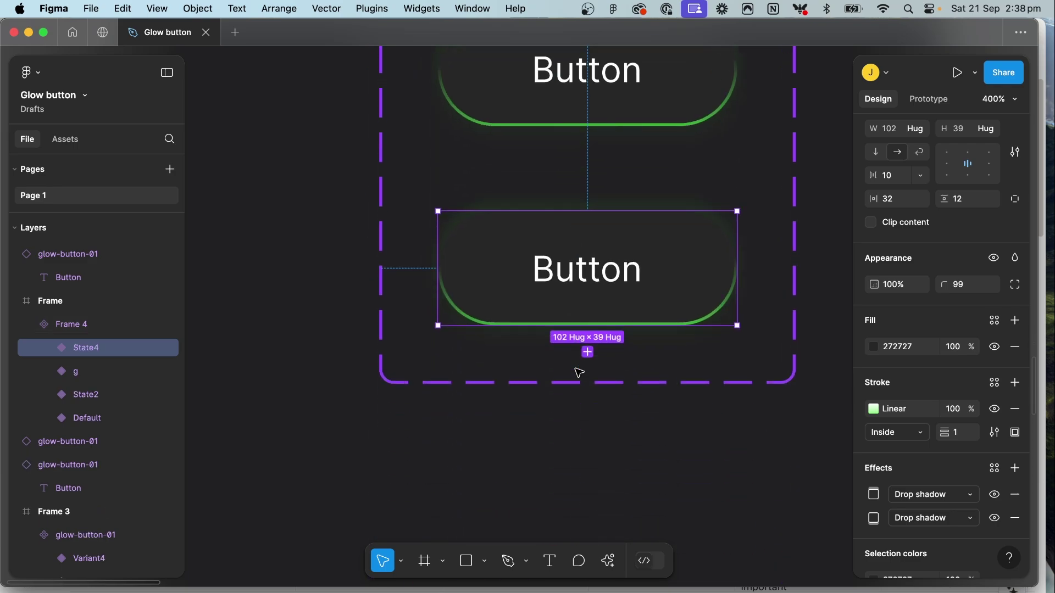
left_click(882, 406)
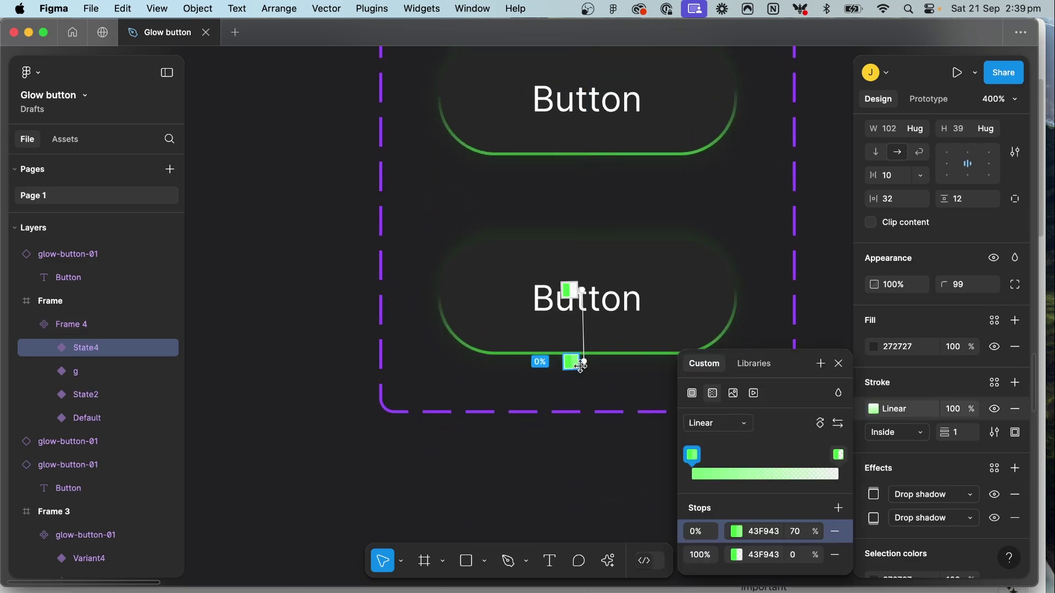
mouse_move(581, 365)
left_mouse_down()
mouse_move(539, 360)
mouse_move(445, 293)
left_mouse_up()
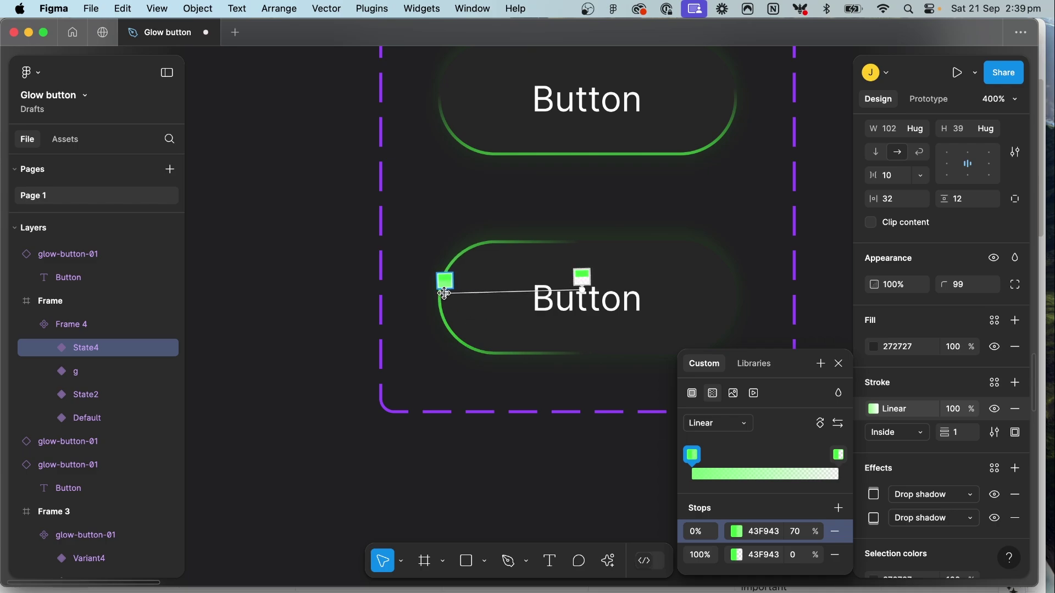
left_click(314, 262)
Step: Connect the Default variant to State2 with an After delay trigger of 1ms
scroll(387, 259, "down", 3)
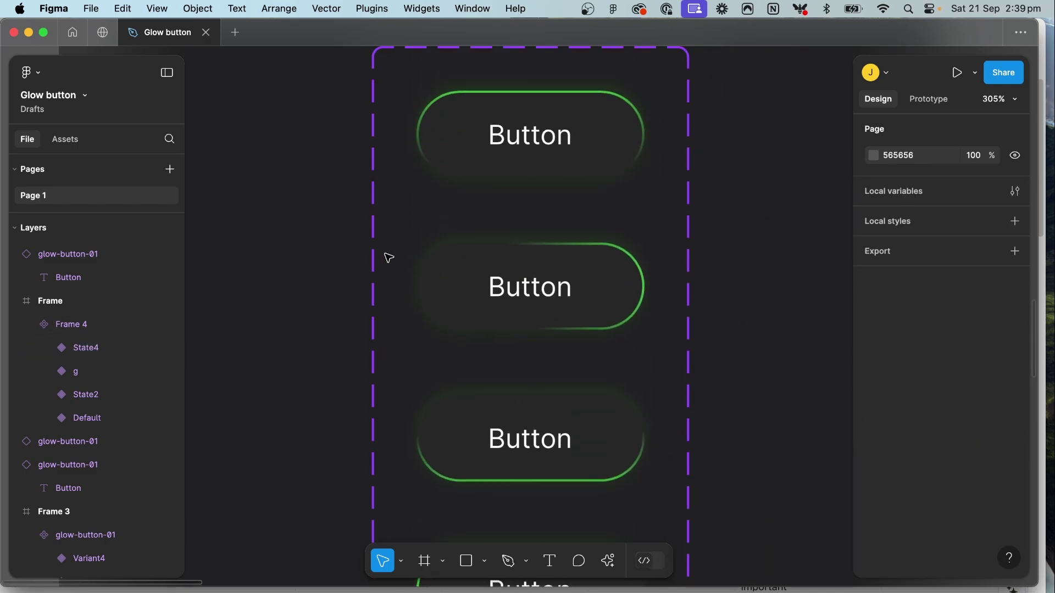
scroll(389, 258, "down", 3)
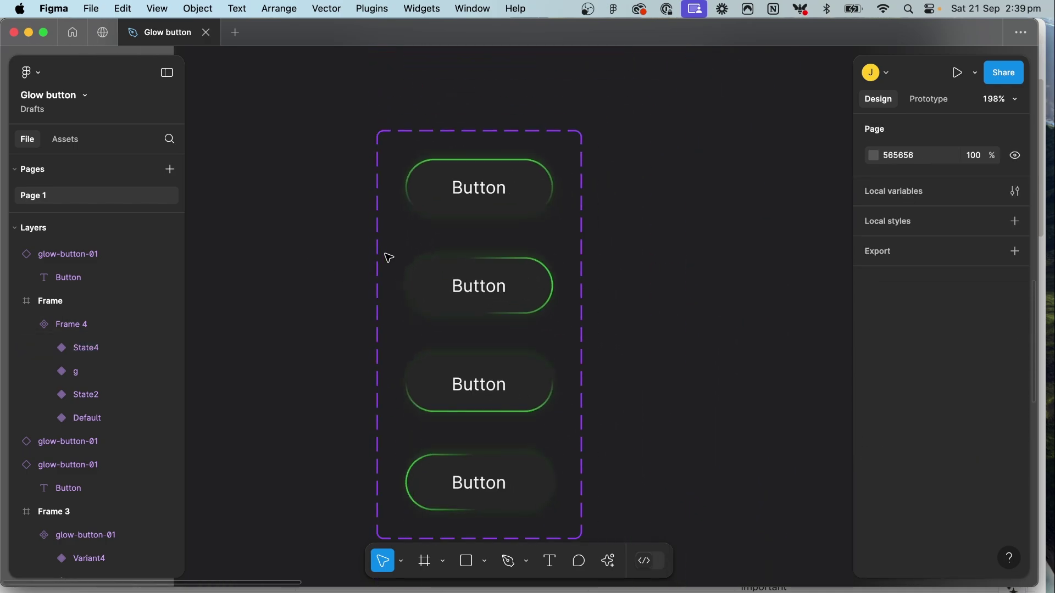
left_click(495, 200)
left_click(930, 104)
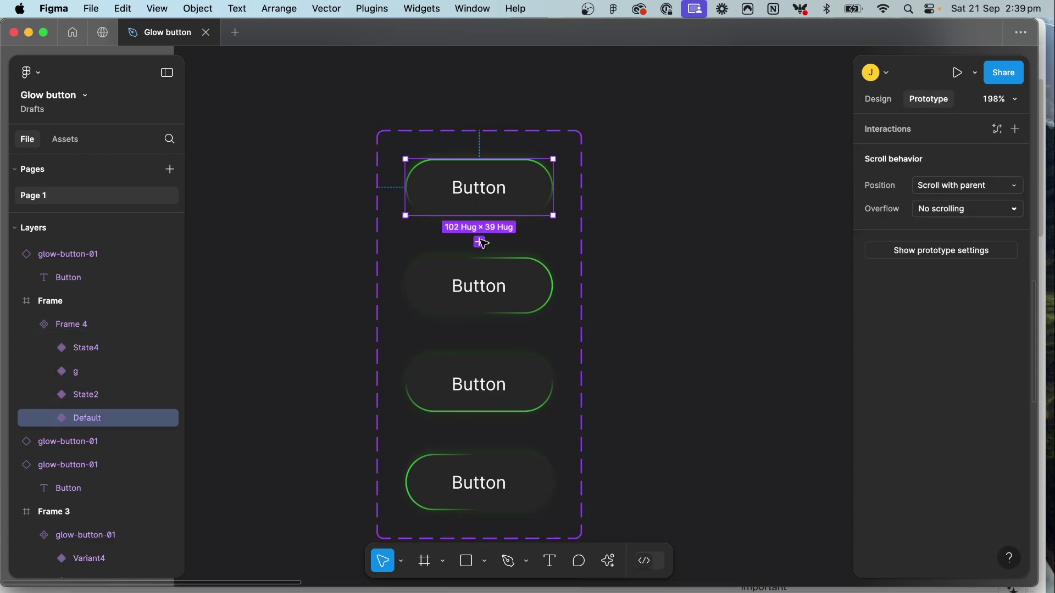
scroll(480, 239, "up", 1)
left_click_drag(479, 239, 478, 292)
scroll(518, 278, "down", 3)
left_click(501, 235)
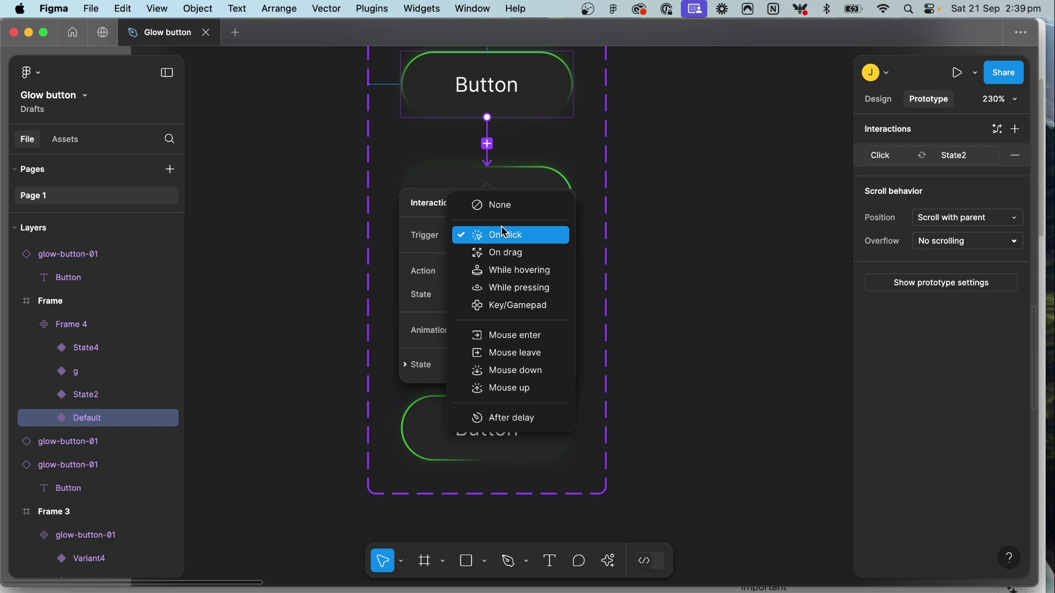
left_click(511, 418)
left_click(516, 262)
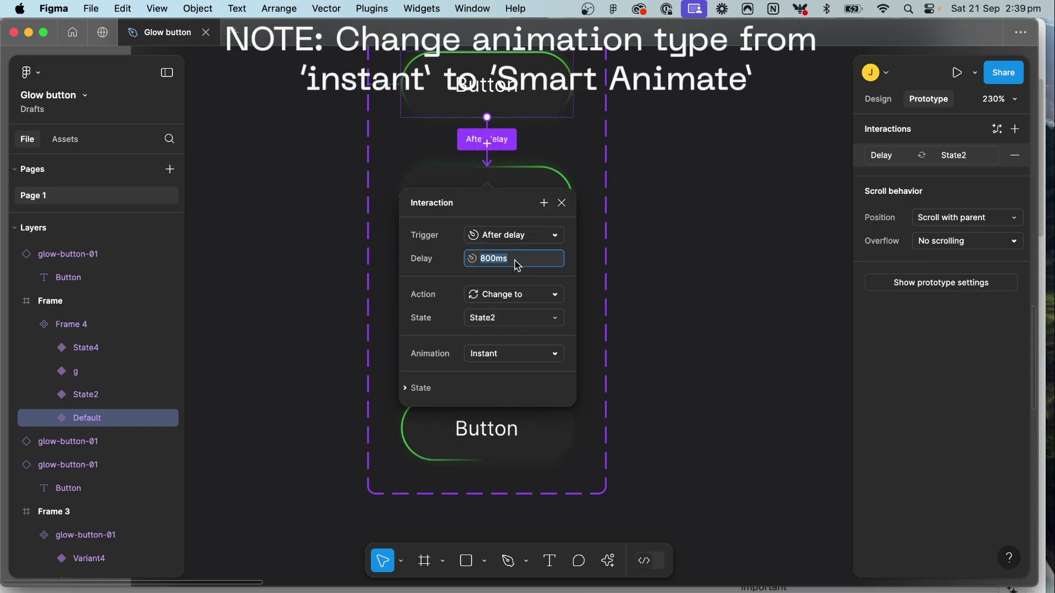
type("1")
key("Return")
Step: Set the transition to Smart animate with a Linear curve over 350ms
scroll(487, 220, "up", 3)
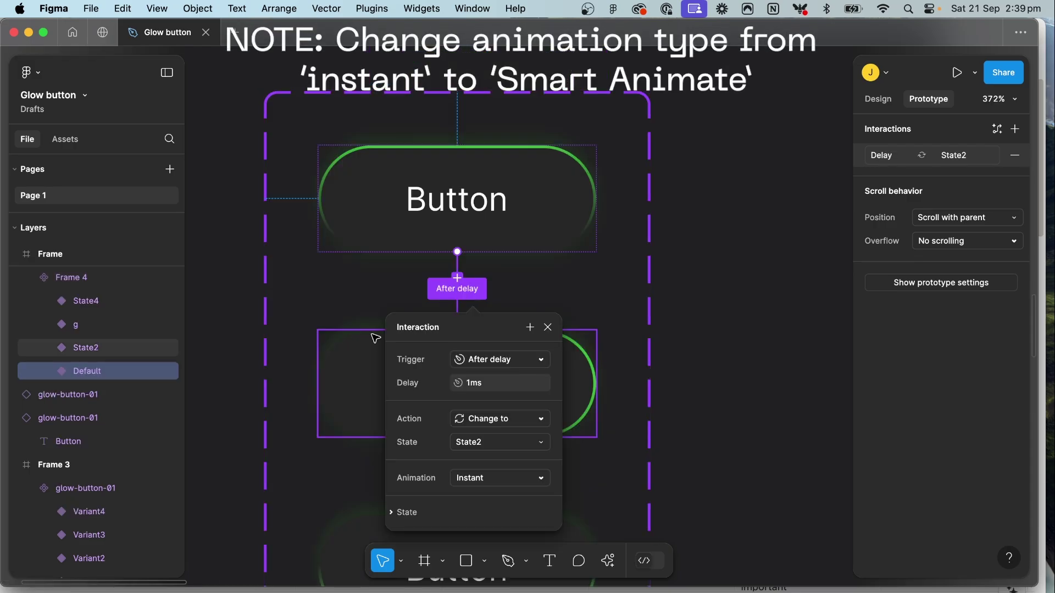
scroll(495, 275, "down", 2)
left_click(519, 402)
left_click(542, 435)
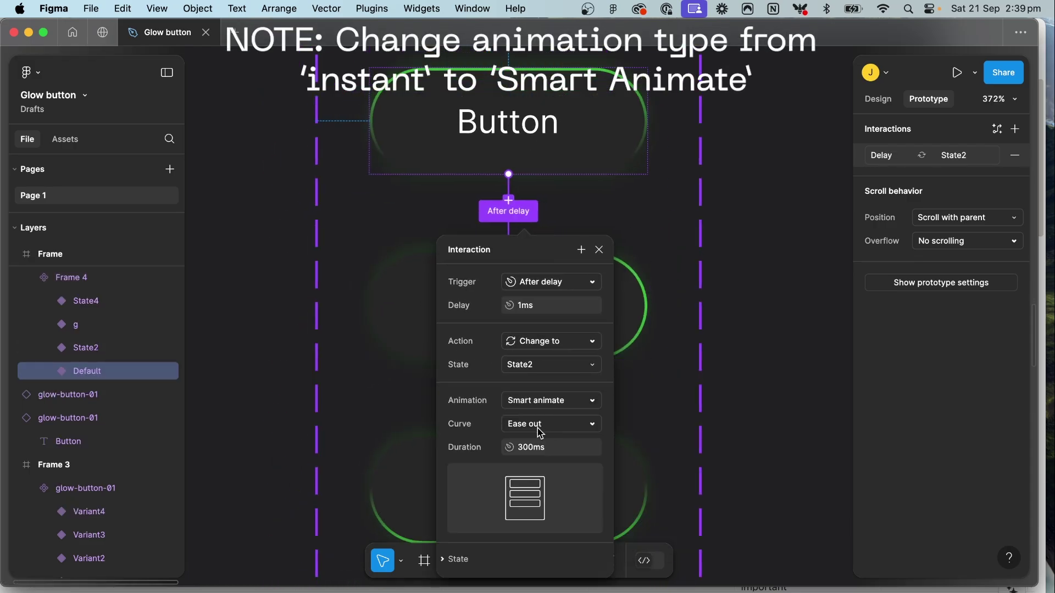
left_click(536, 453)
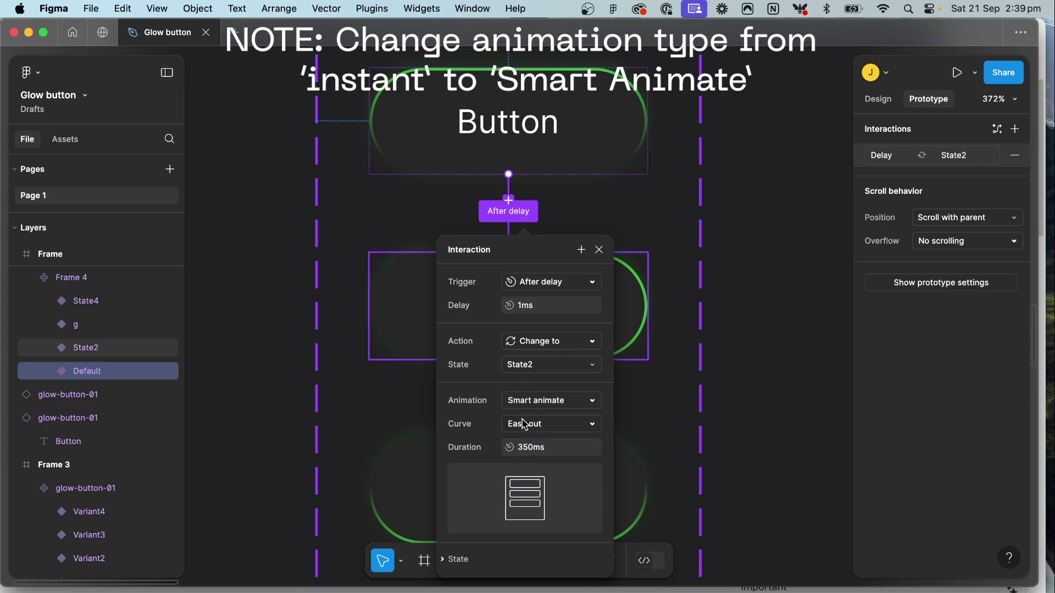
left_click(545, 424)
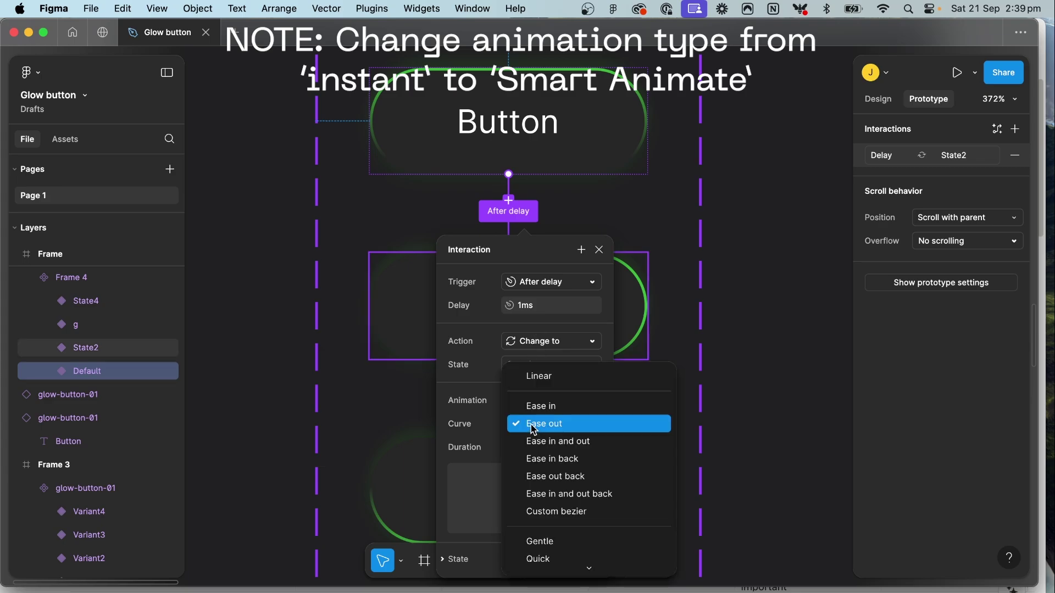
left_click(554, 379)
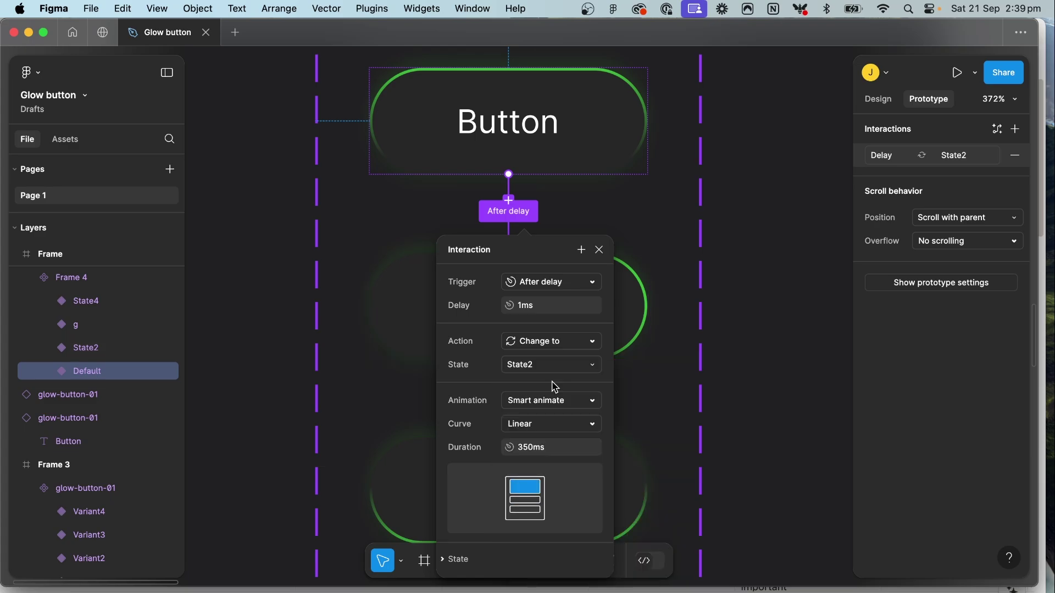
left_click(391, 322)
scroll(423, 310, "down", 3)
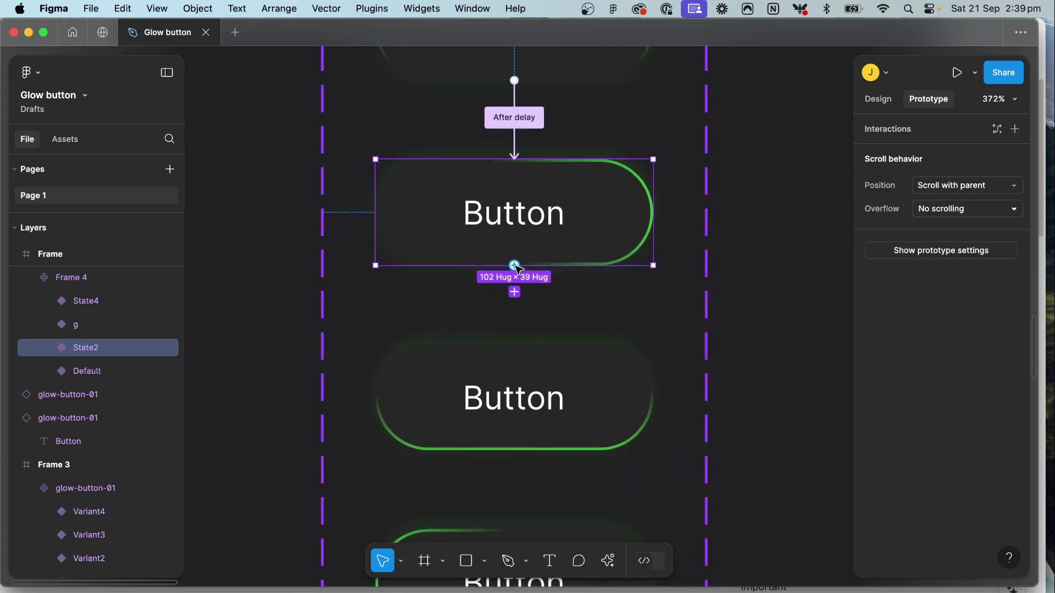
Step: Link State2 to the g variant with an After delay trigger of 1ms
left_click_drag(514, 292, 515, 373)
scroll(436, 358, "down", 3)
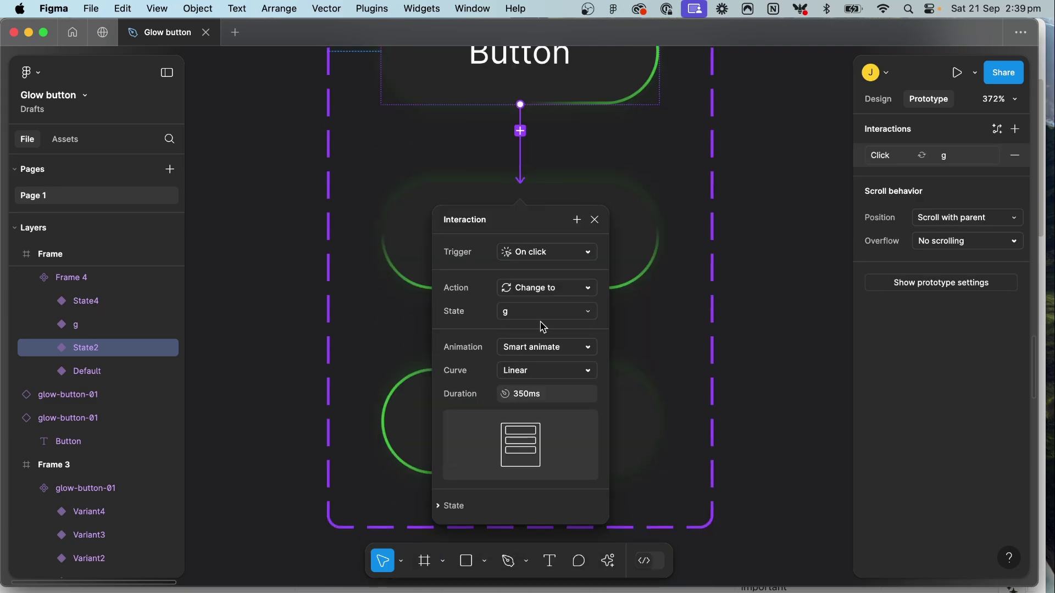
left_click(527, 255)
left_click(544, 435)
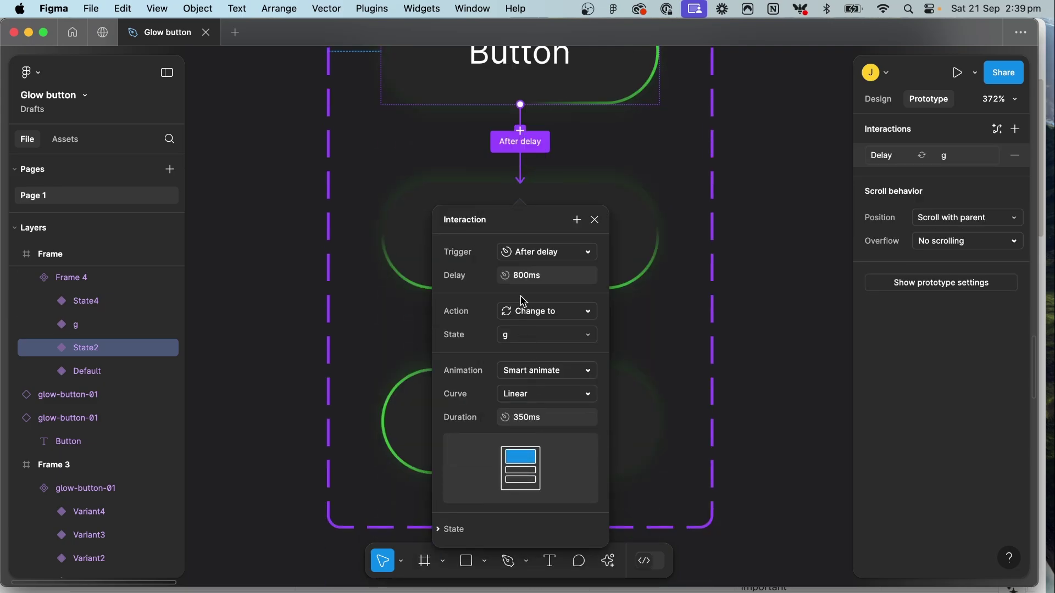
left_click(527, 275)
type("1")
key("Return")
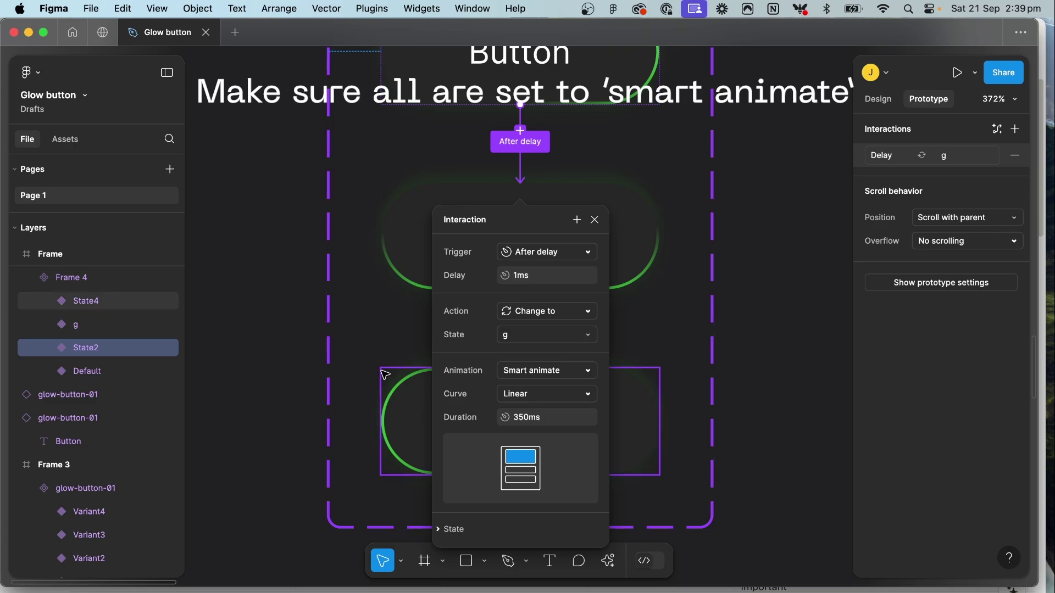
Step: Link the g variant to State4 with an After delay trigger
left_click(400, 236)
left_click_drag(521, 290, 522, 391)
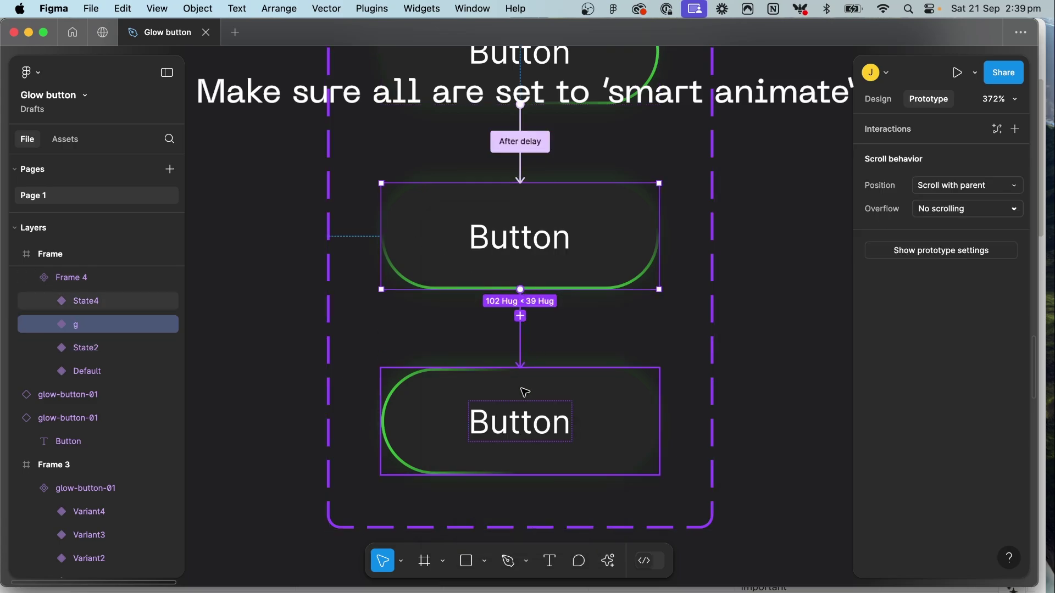
scroll(418, 382, "down", 3)
left_click(524, 268)
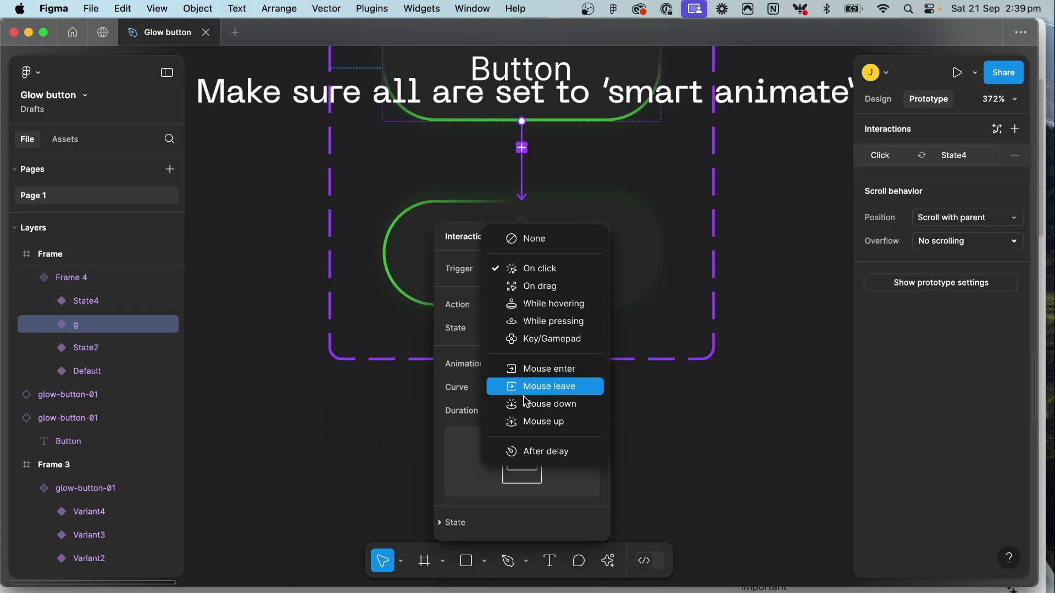
left_click(542, 451)
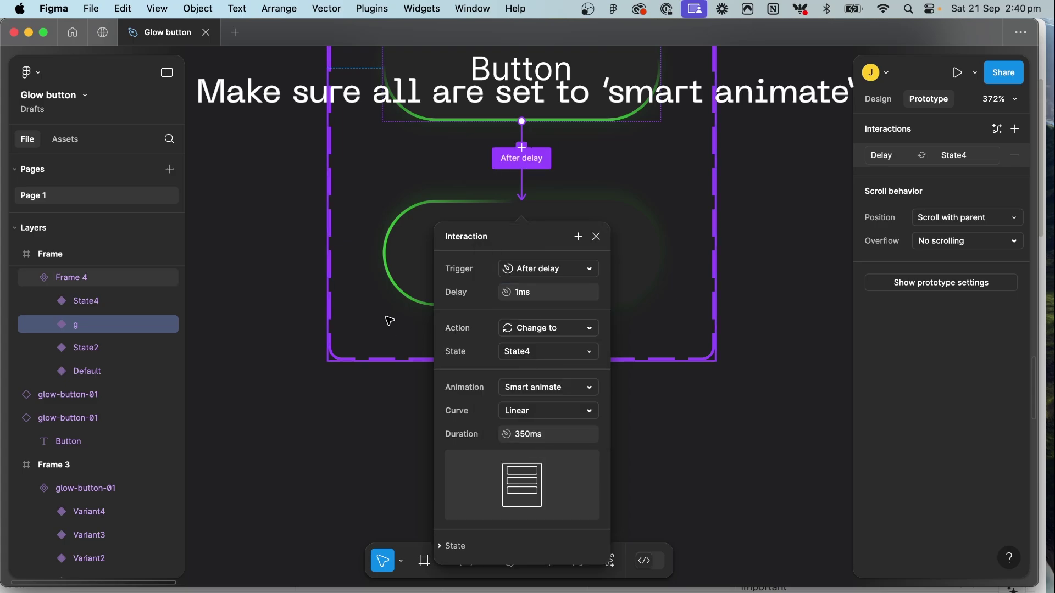
left_click(391, 285)
Step: Link State4 back to Default with an After delay trigger of 1ms
scroll(634, 278, "down", 5)
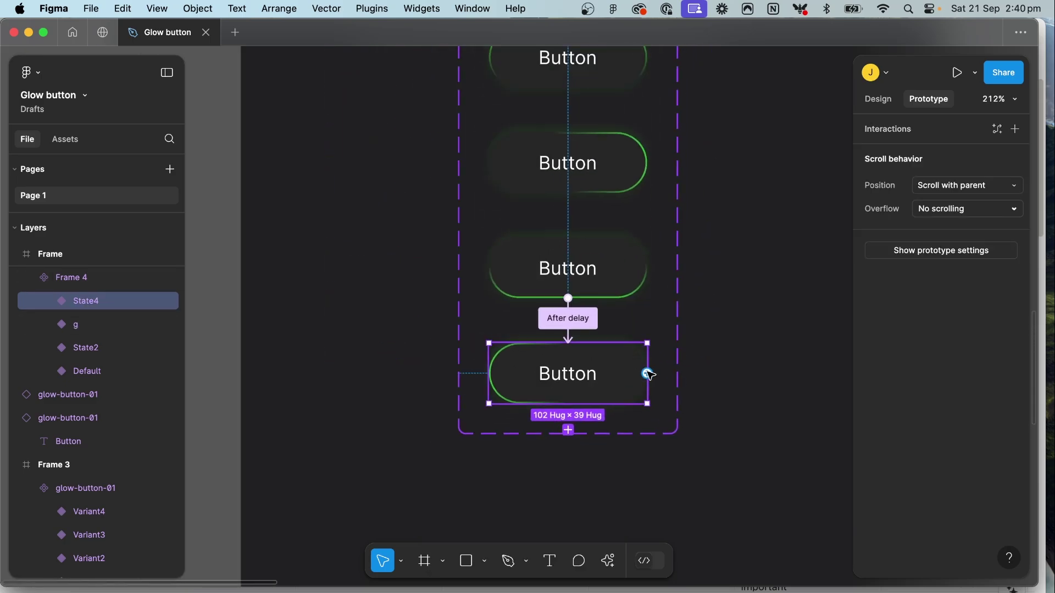
left_click_drag(648, 374, 610, 69)
left_click(594, 156)
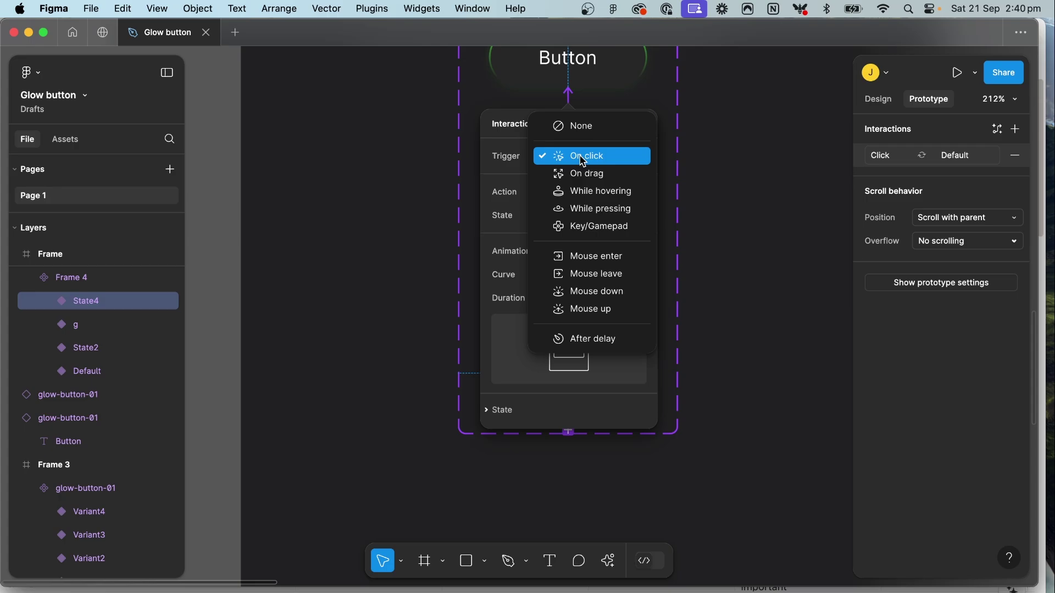
left_click(595, 339)
left_click(564, 180)
key("Return")
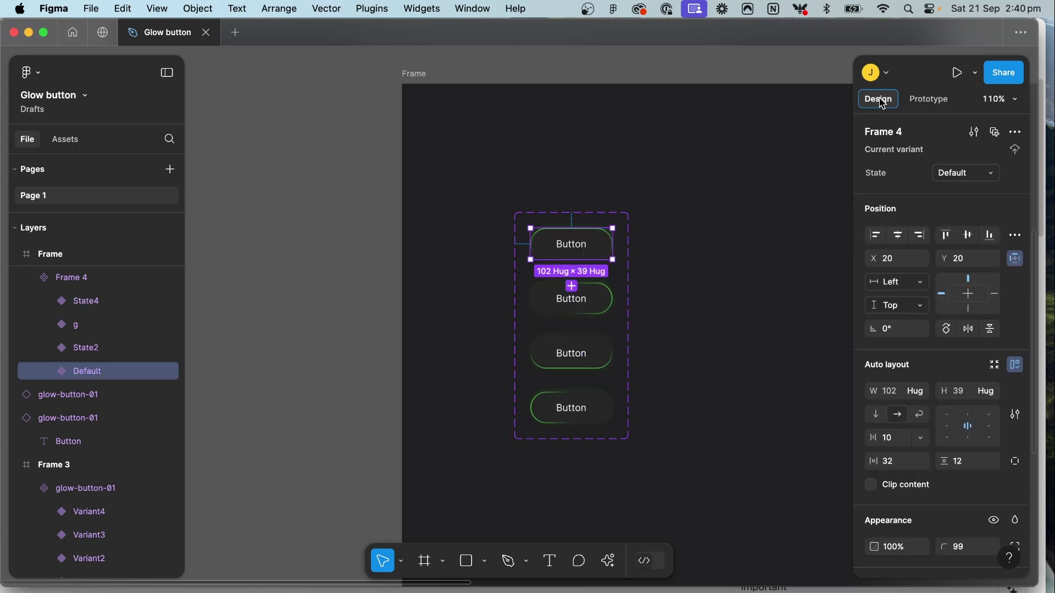
Step: Scroll the canvas left to bring the Default variant into view
scroll(646, 233, "left", 3)
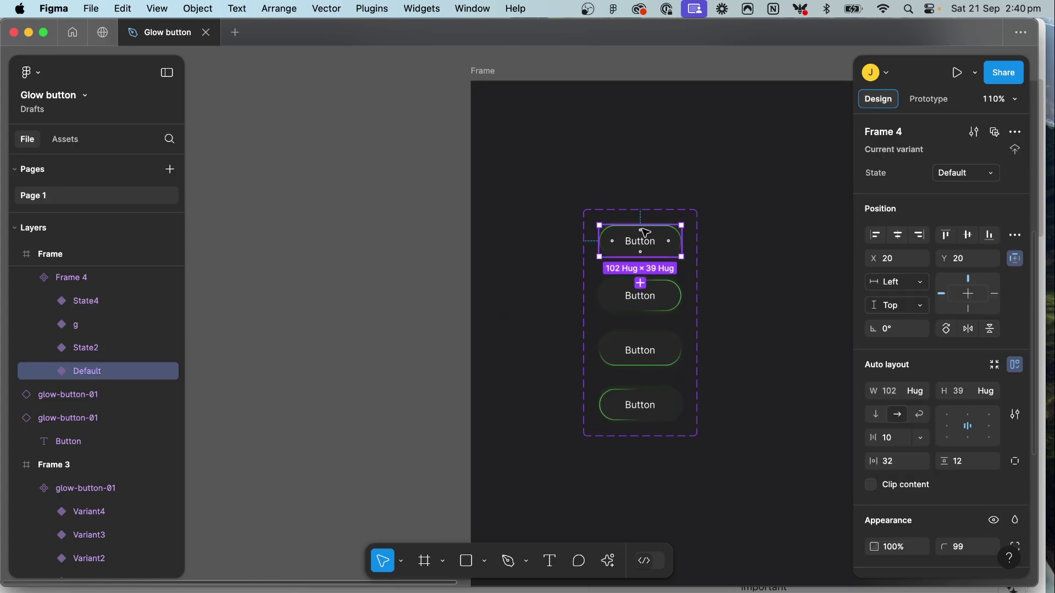